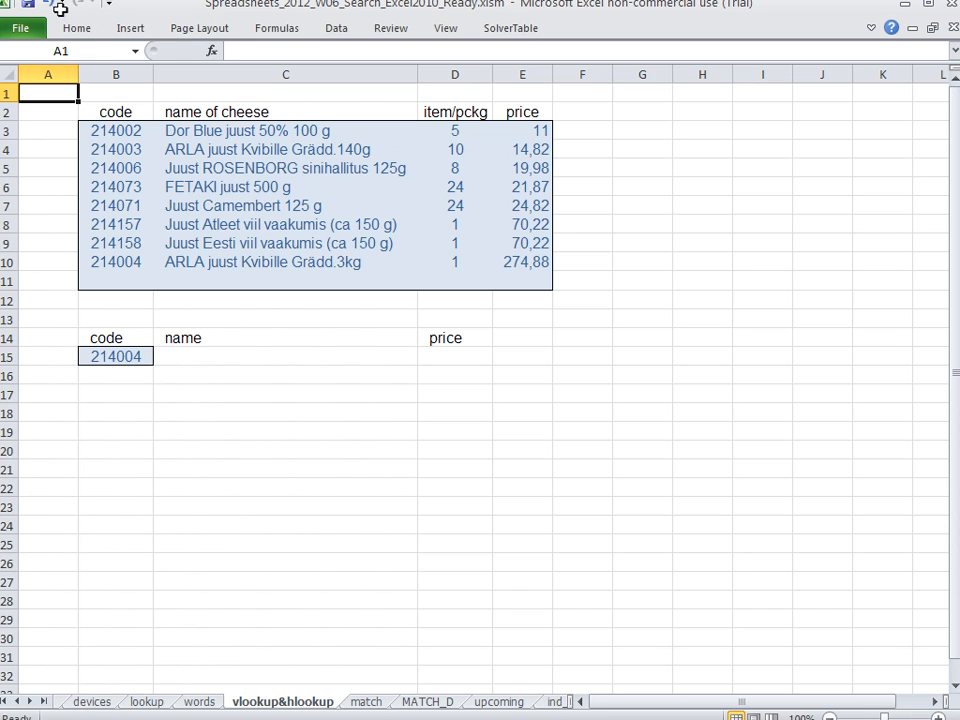
Examine the cheese table's code, name, item/pckg and price columns and the lookup code cell B15
left_click_drag(116, 111, 105, 208)
left_click_drag(114, 133, 104, 276)
left_click_drag(230, 130, 236, 276)
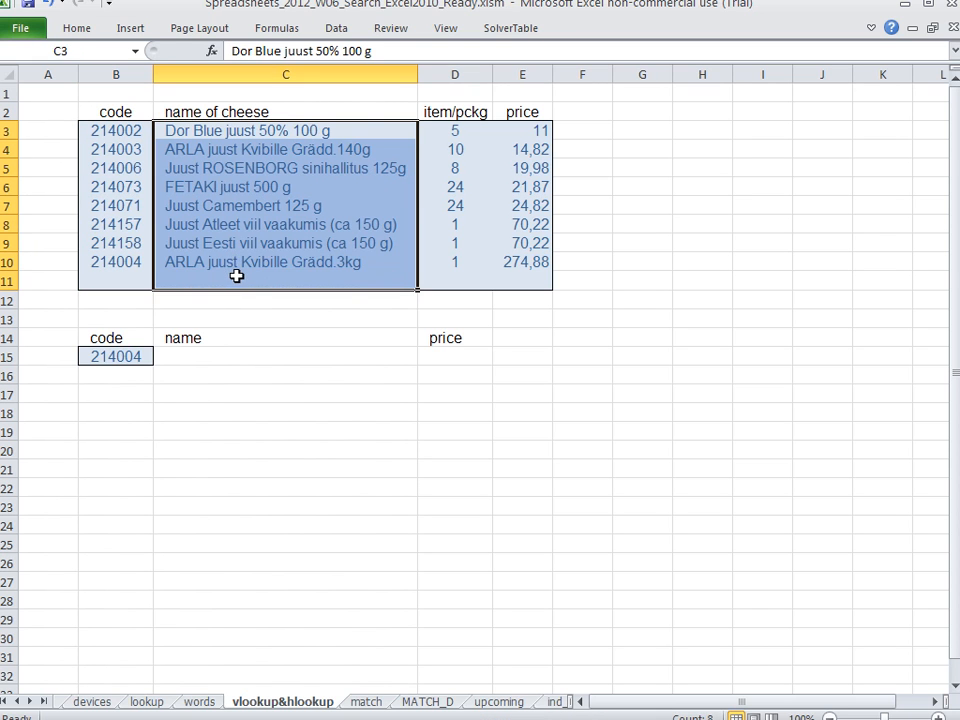
left_click(238, 168)
left_click(236, 186)
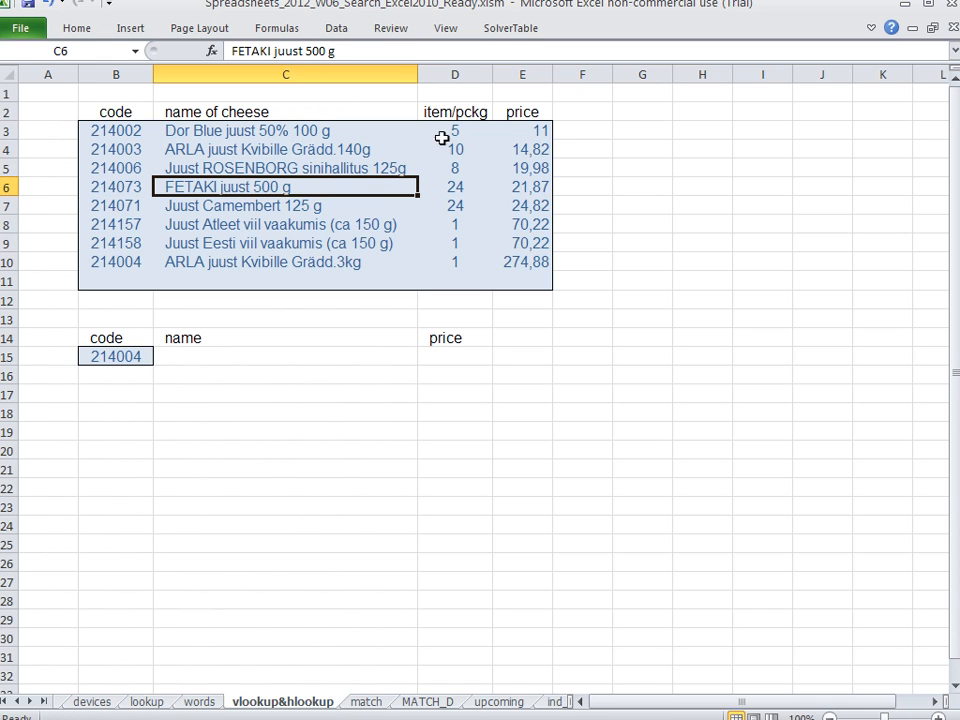
left_click_drag(445, 128, 443, 281)
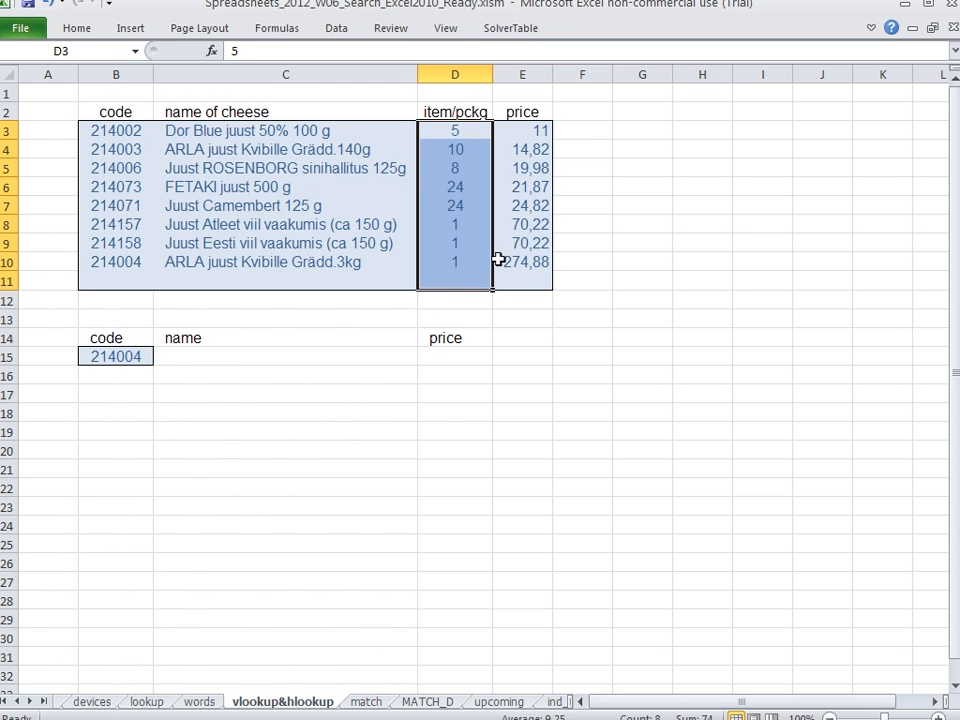
left_click_drag(534, 130, 533, 285)
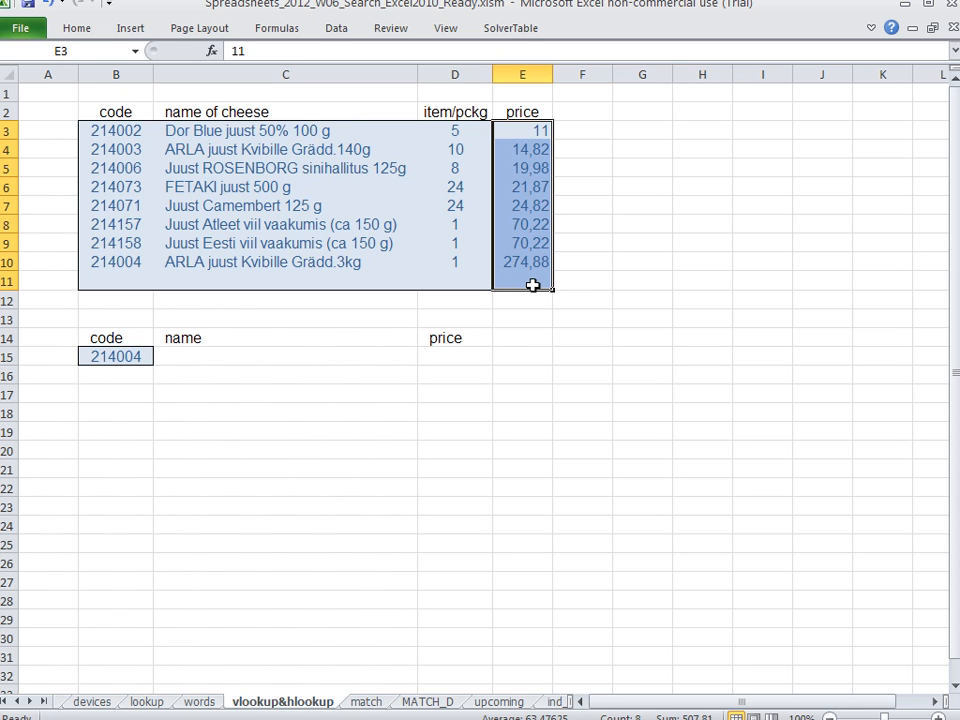
left_click(123, 357)
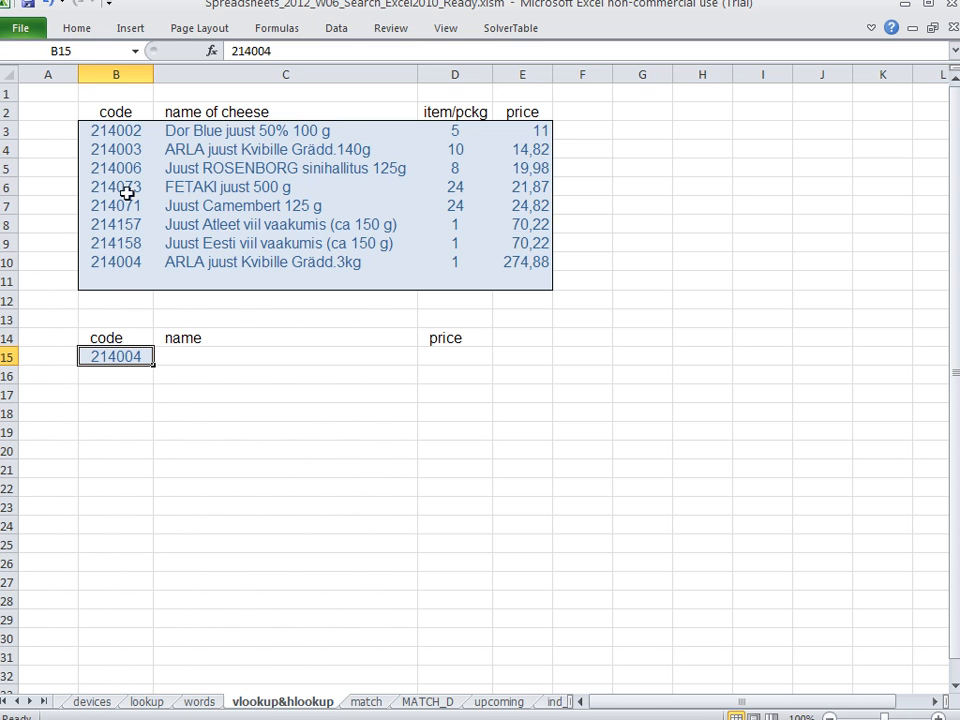
left_click_drag(128, 129, 500, 283)
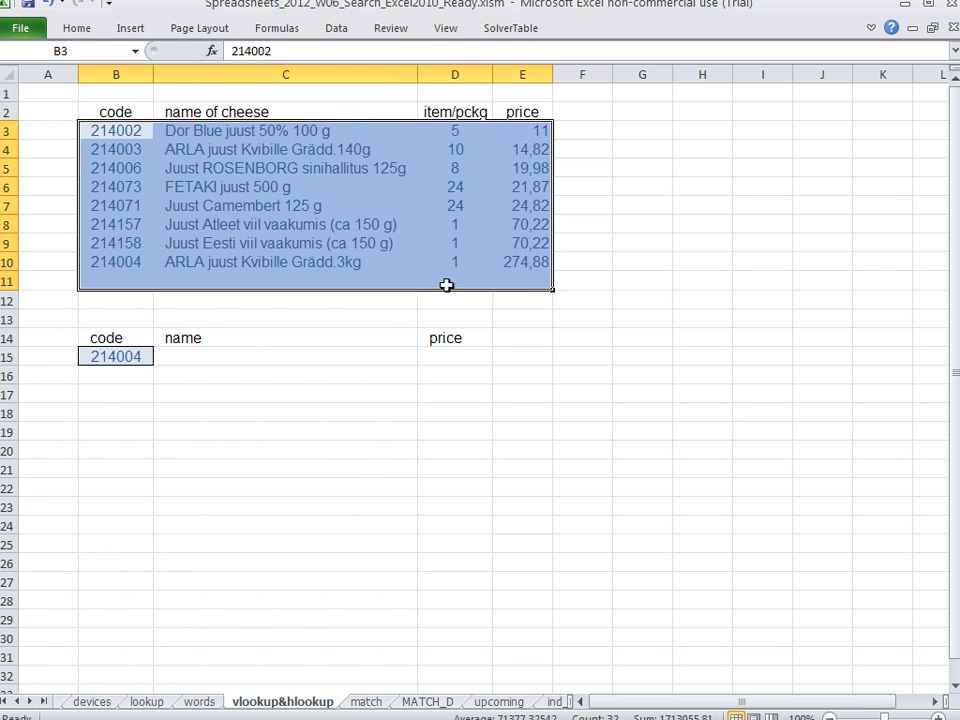
Name the table range B2:E11 "cheese"
left_click_drag(117, 111, 499, 281)
left_click(78, 50)
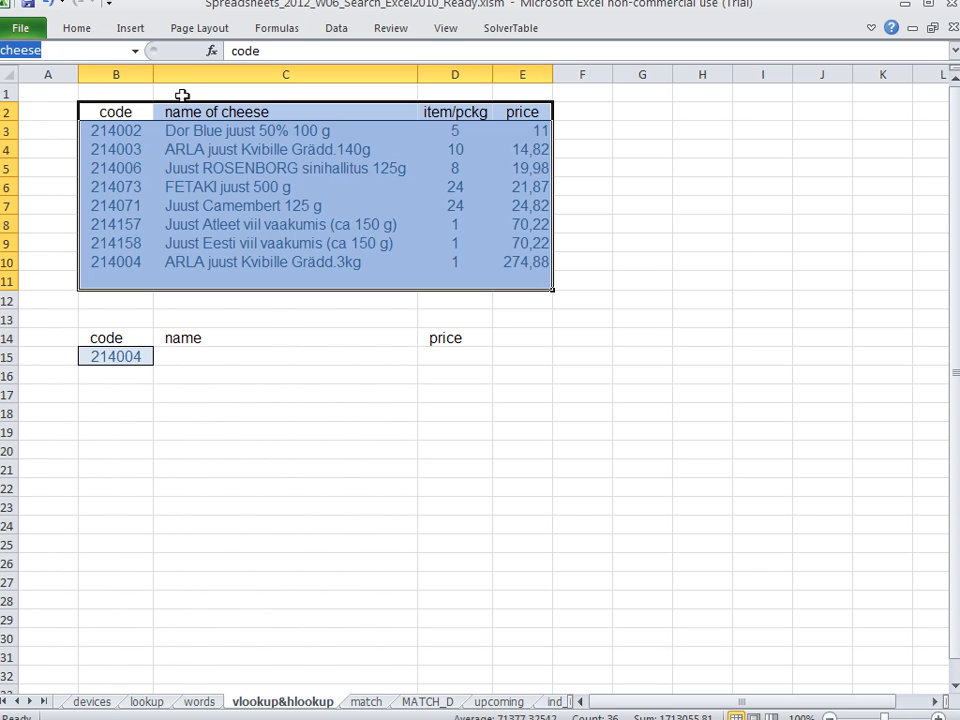
key("Return")
left_click_drag(124, 103, 537, 281)
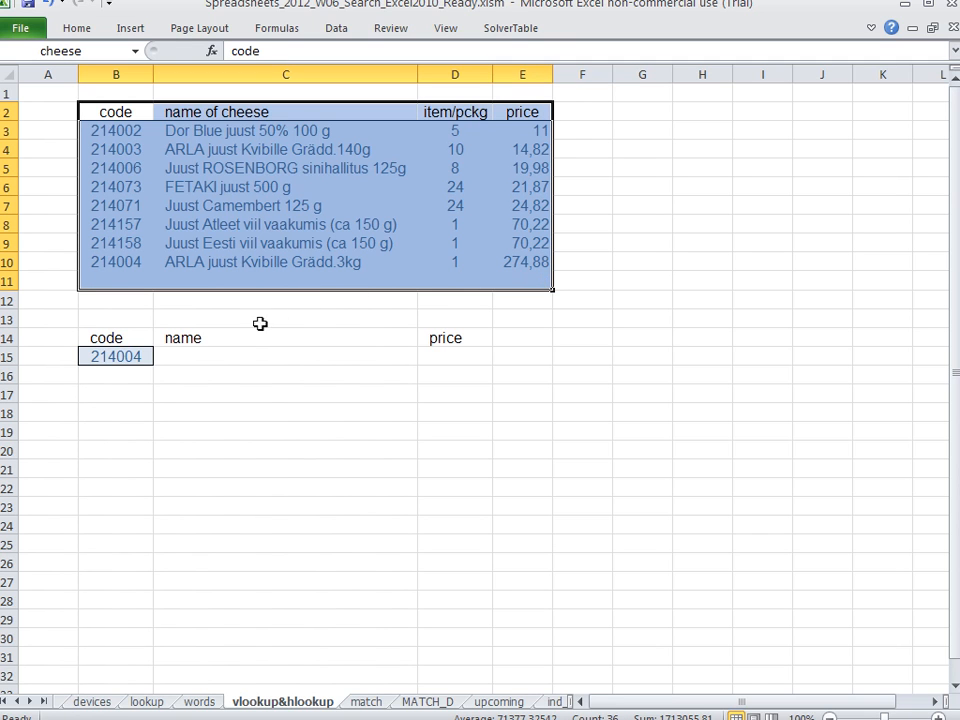
Enter the formula =vlookup(B15;cheese;2;0) in C15 to fetch the cheese name for the code
left_click(243, 357)
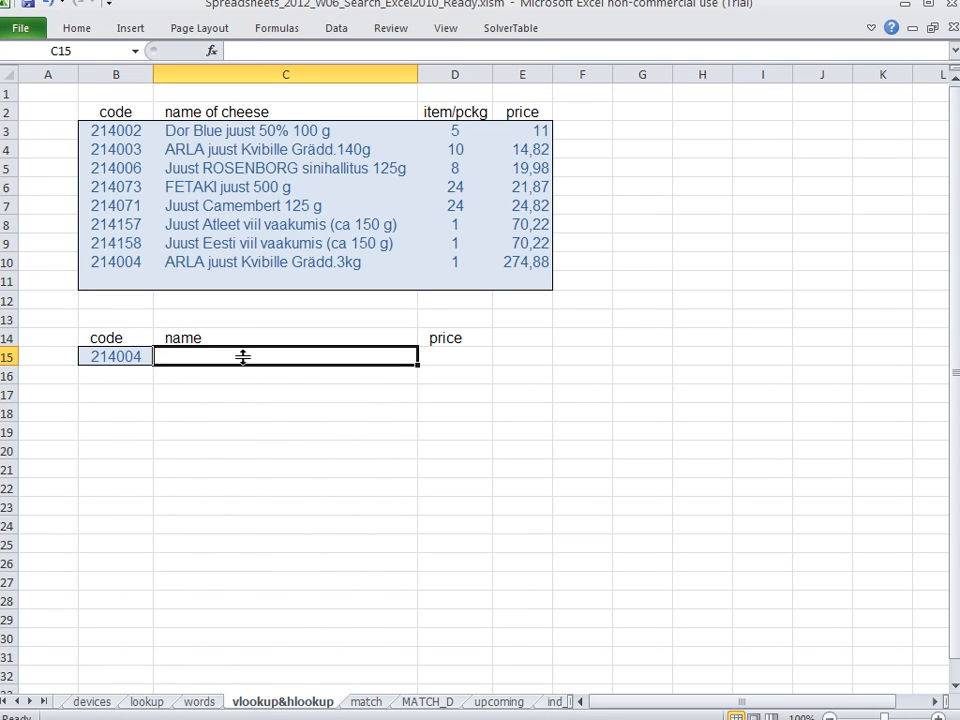
type("=vloo")
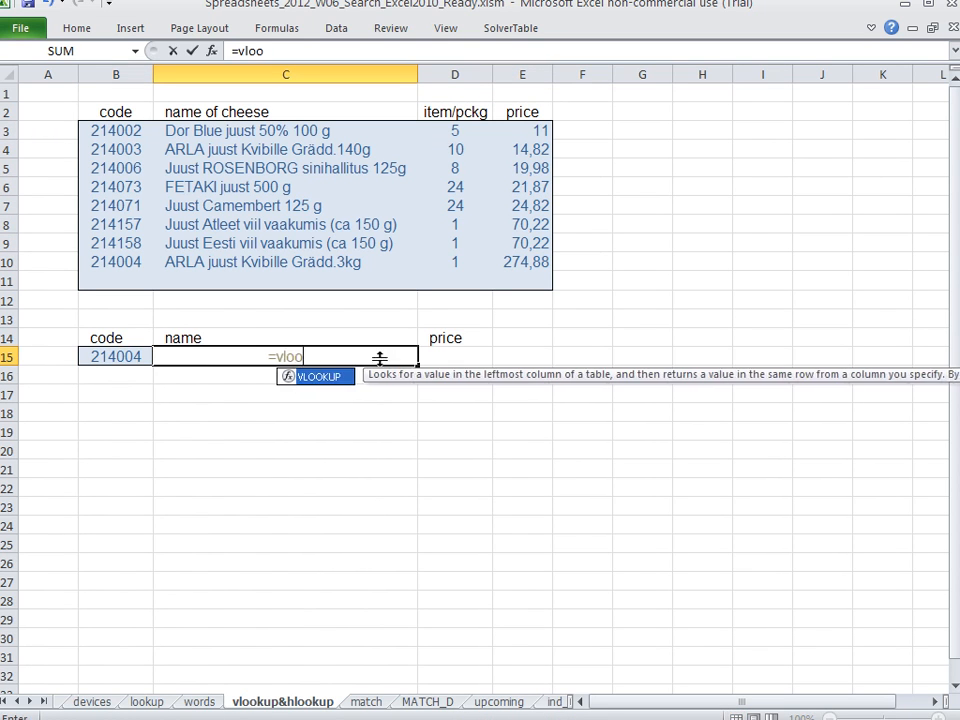
type("kup(")
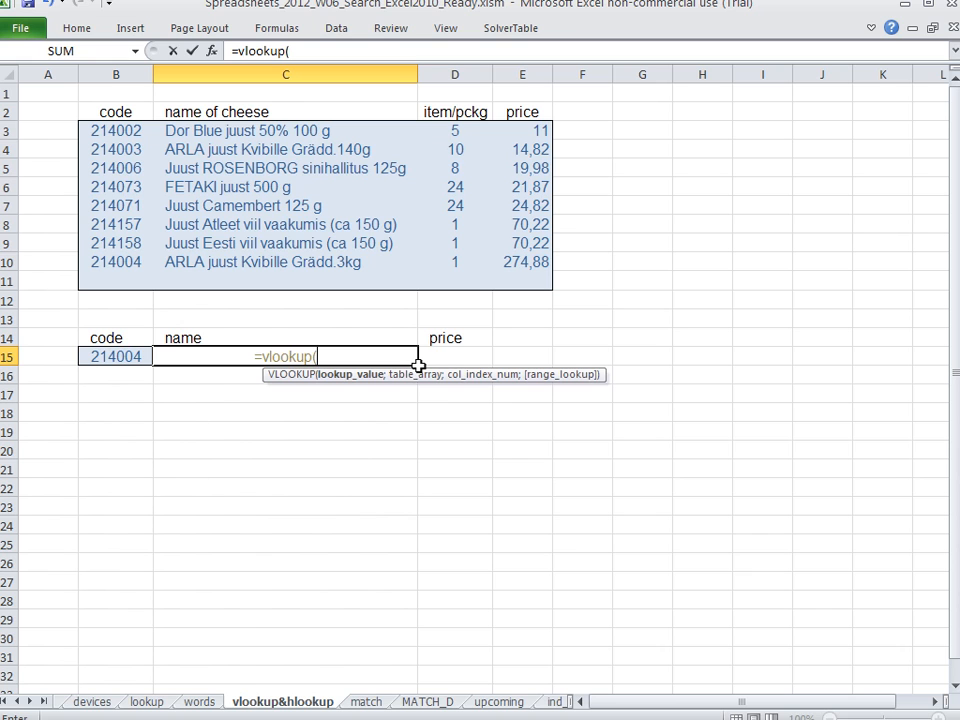
left_click(116, 356)
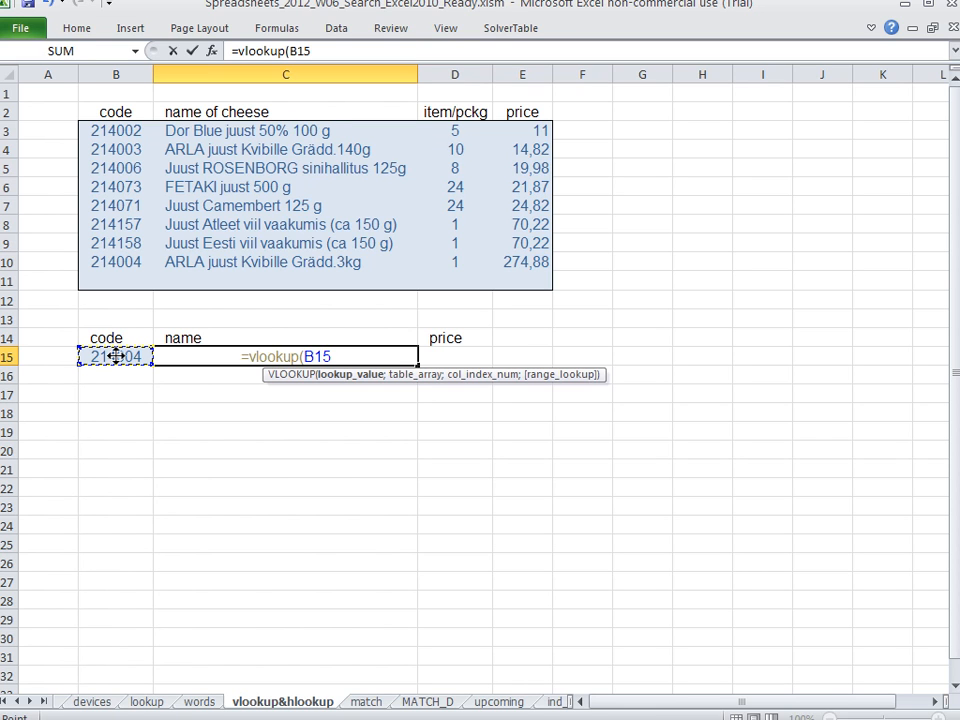
type(";")
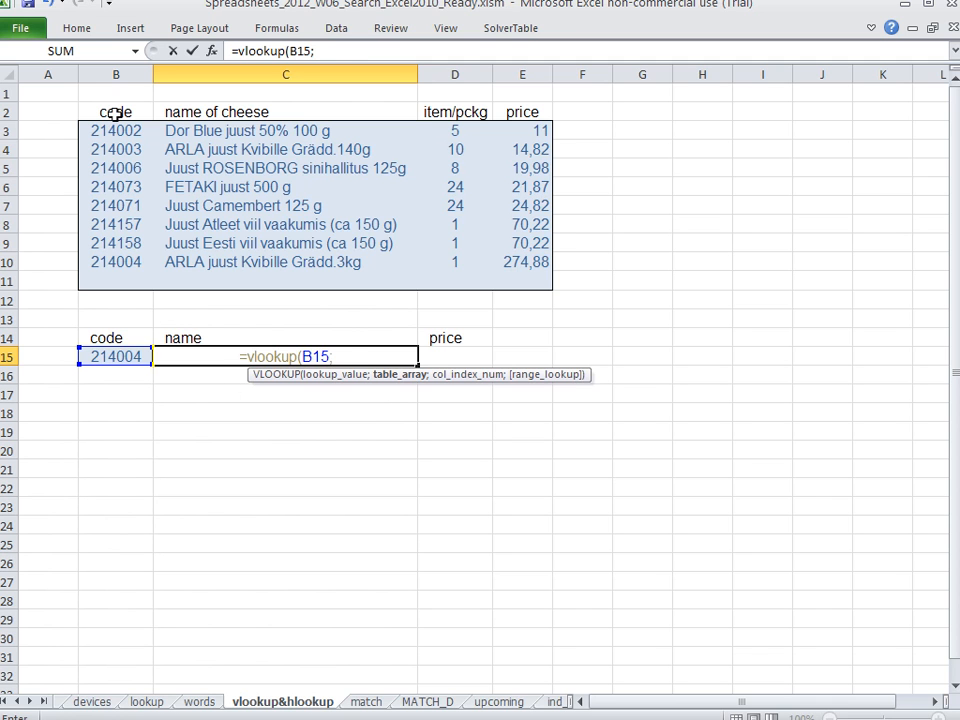
left_click_drag(115, 113, 505, 280)
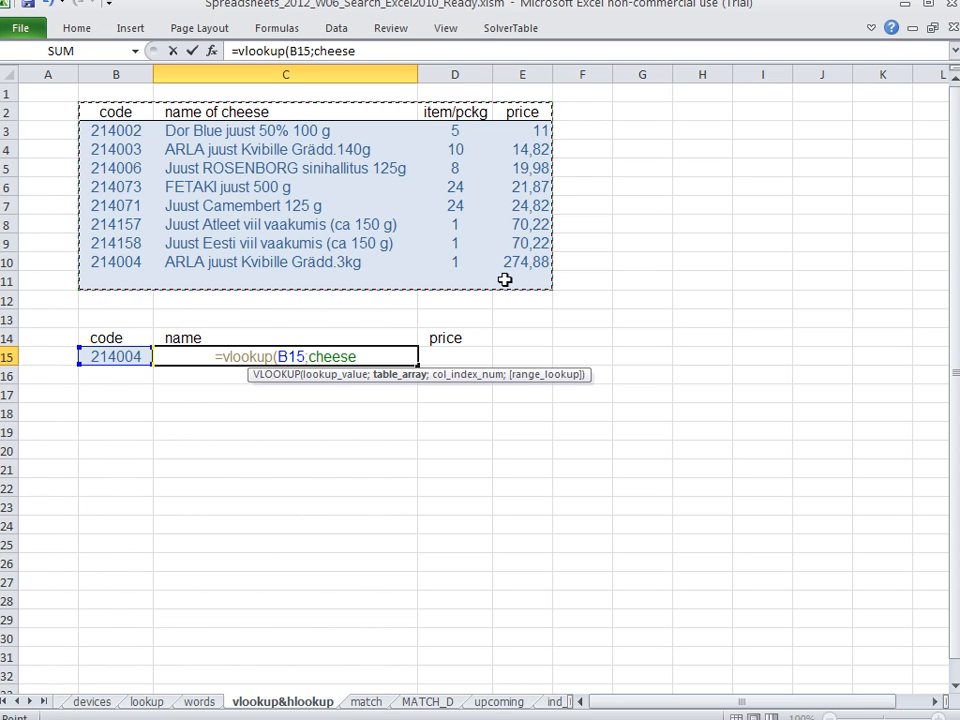
type(";")
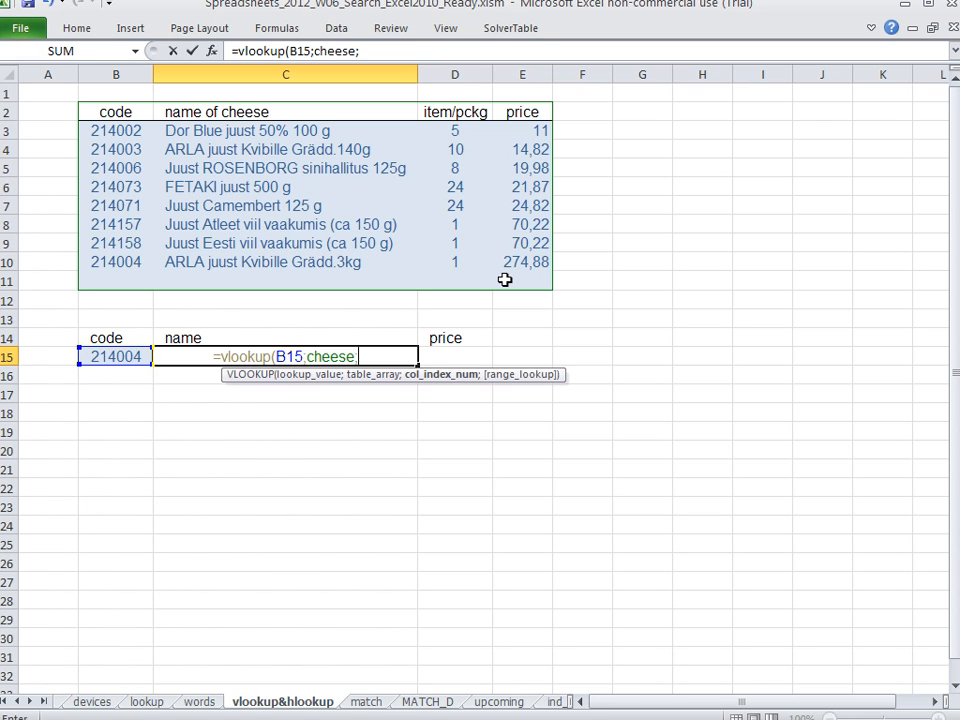
type("2")
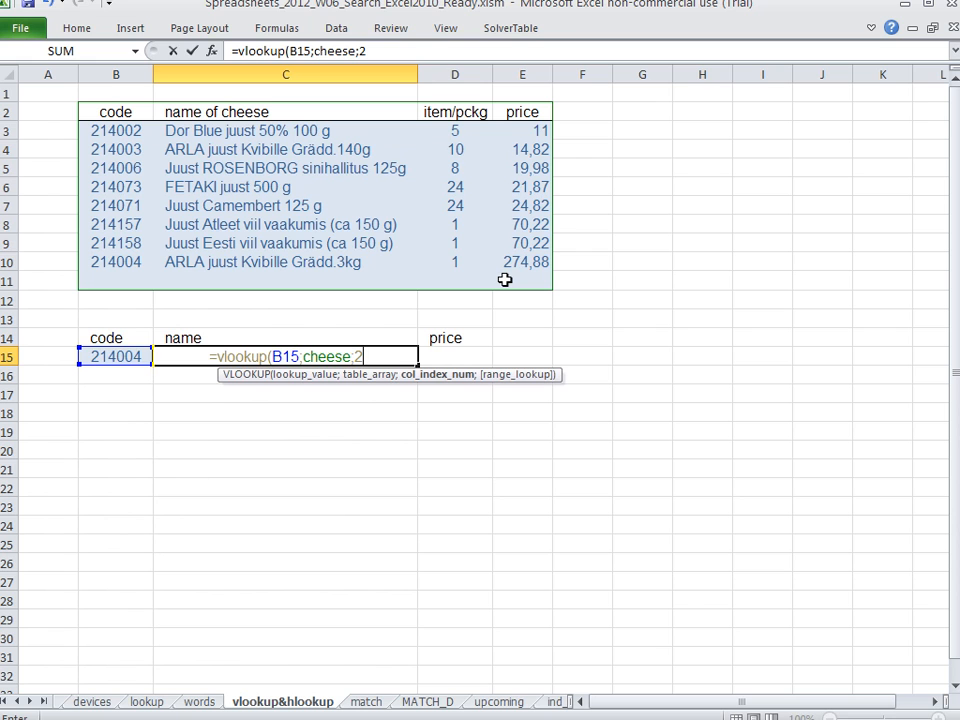
type(";")
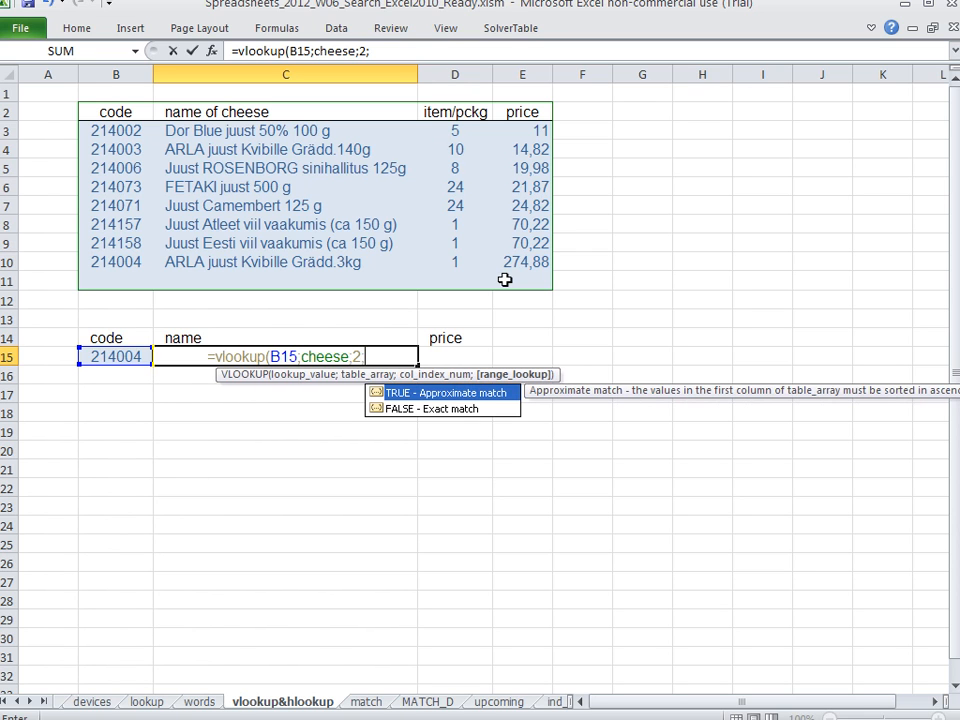
type("0")
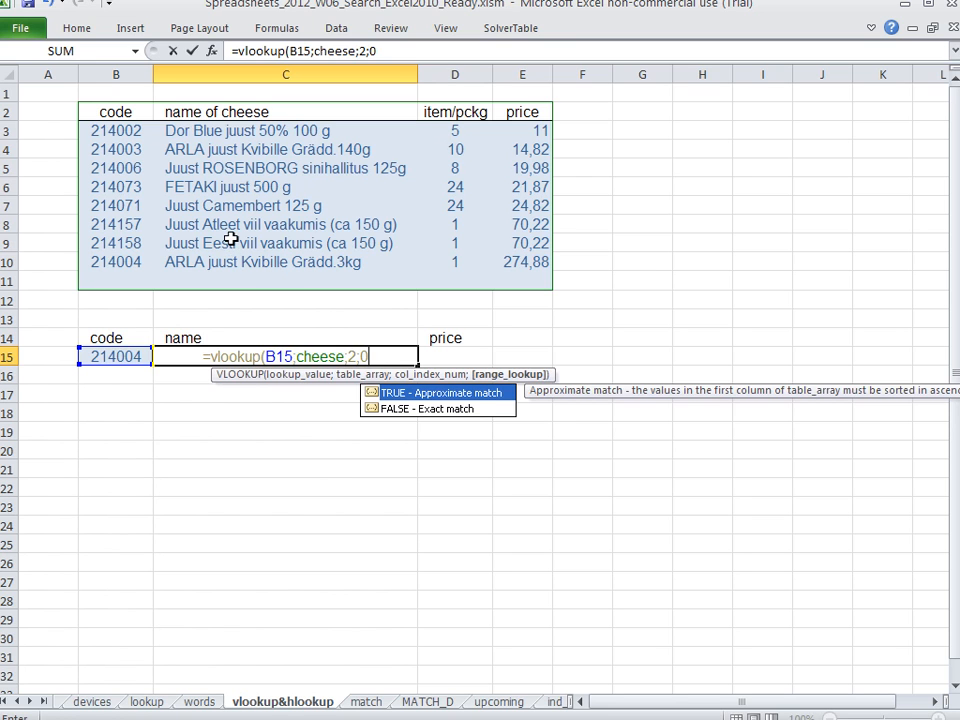
key("Return")
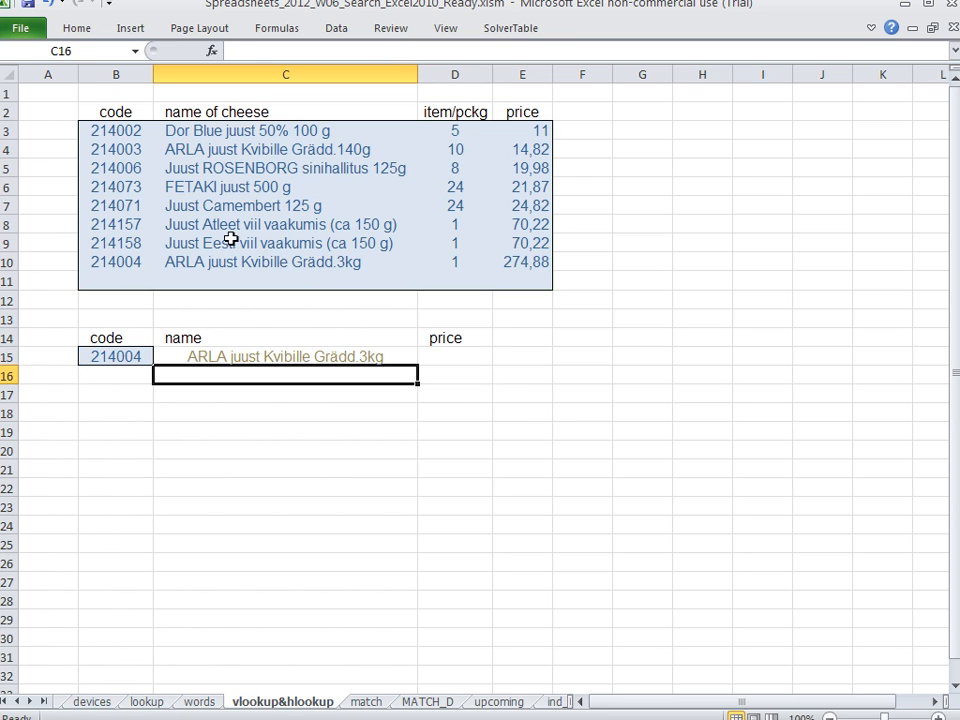
Compare the looked-up name with the table's last row and inspect the formula's range_lookup argument 0
left_click(130, 260)
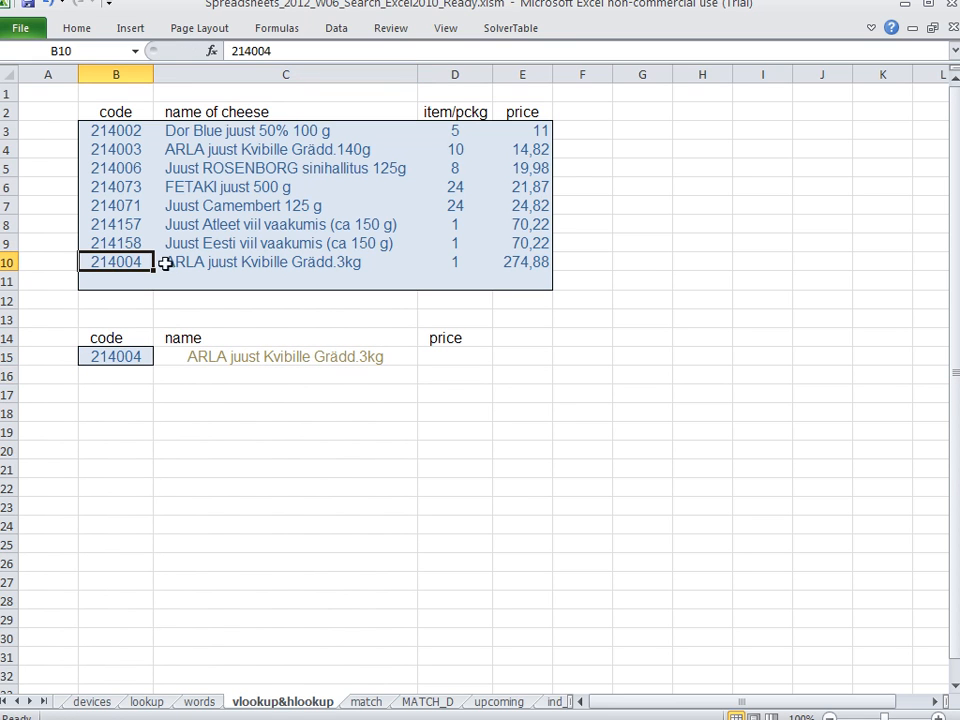
left_click(219, 261)
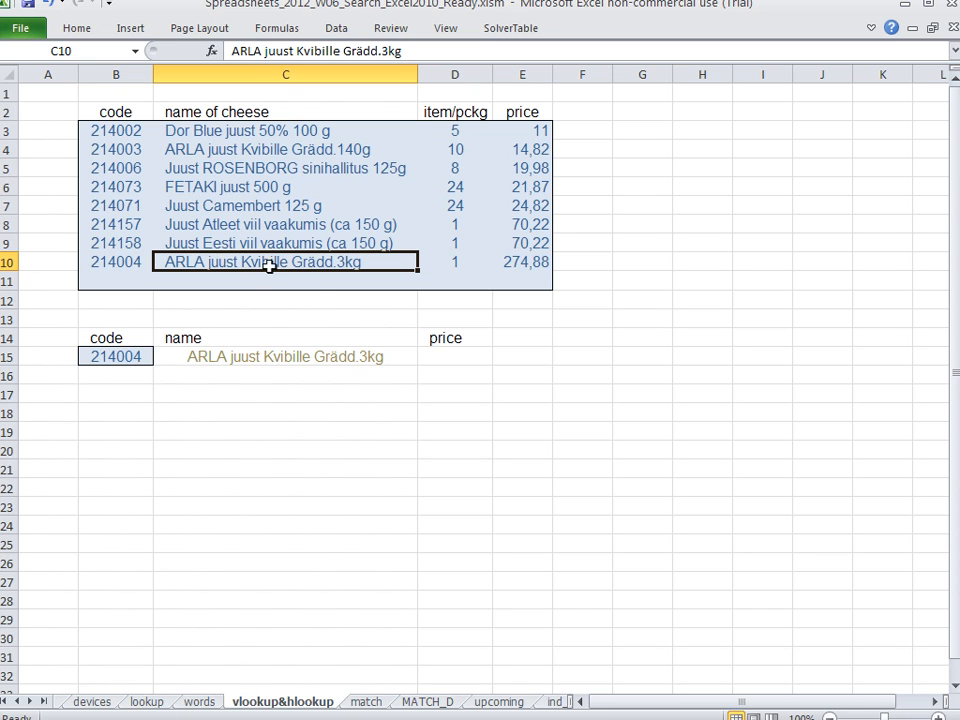
double_click(328, 356)
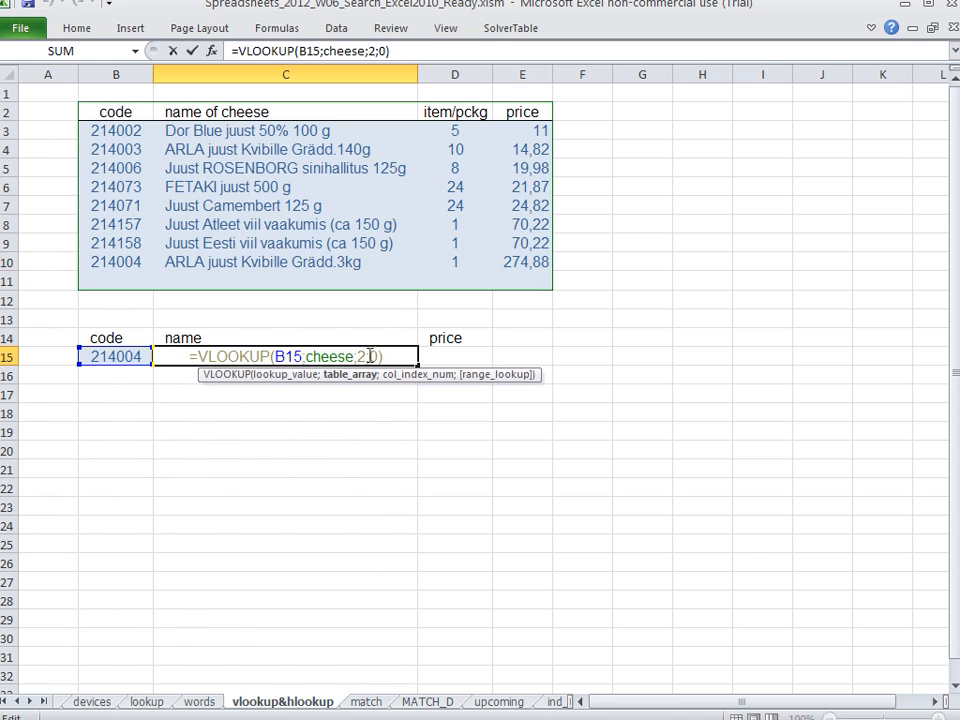
left_click_drag(369, 356, 395, 356)
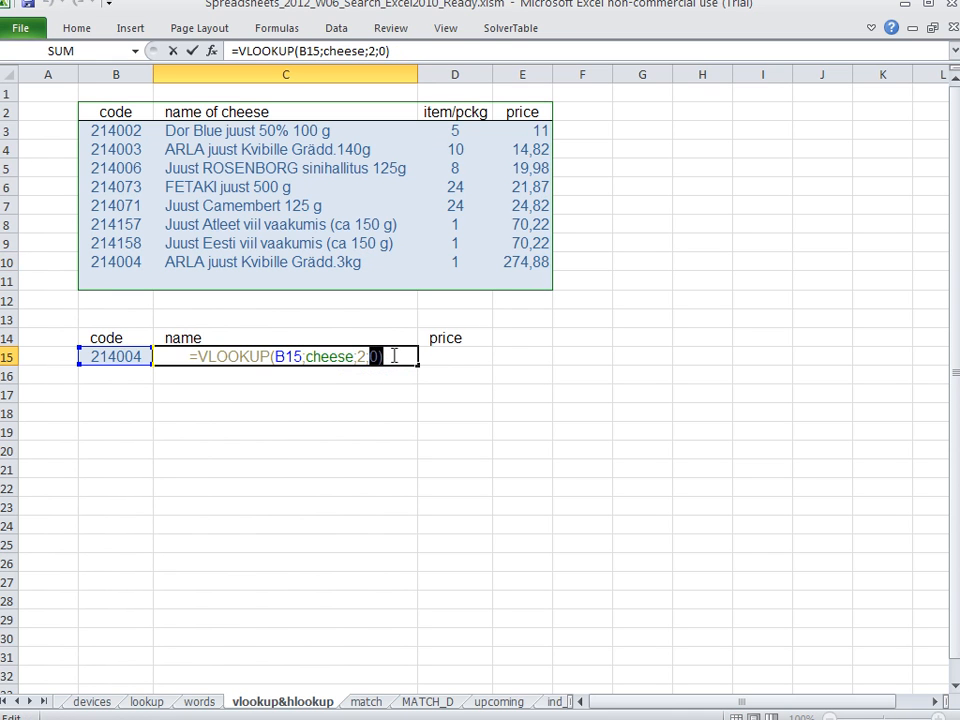
key("Return")
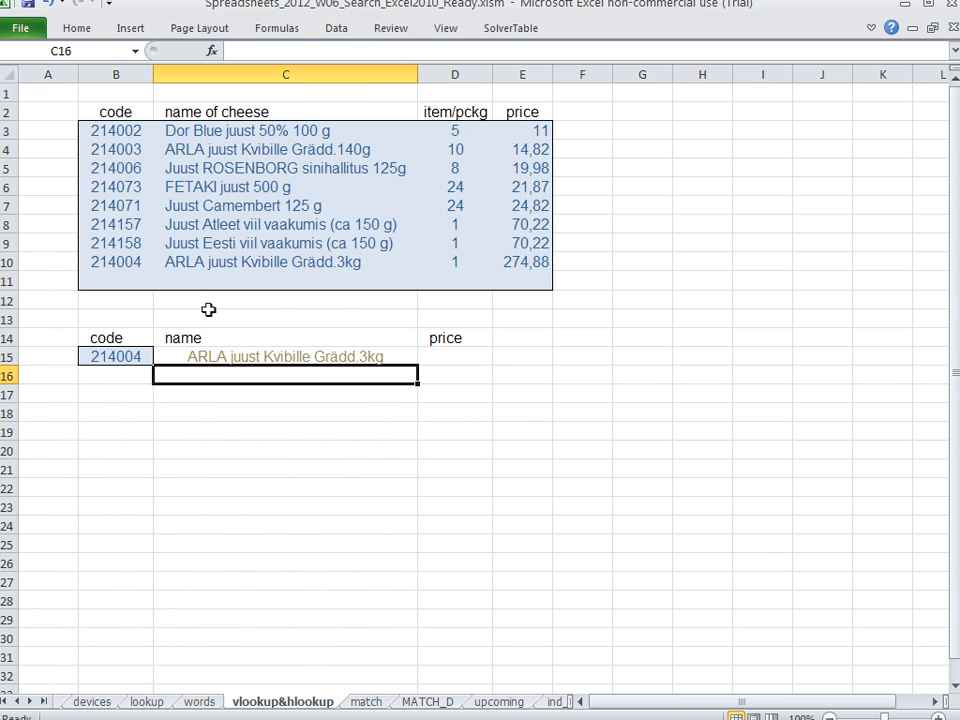
Enter 88 in C17 as a sample value
left_click_drag(113, 131, 130, 286)
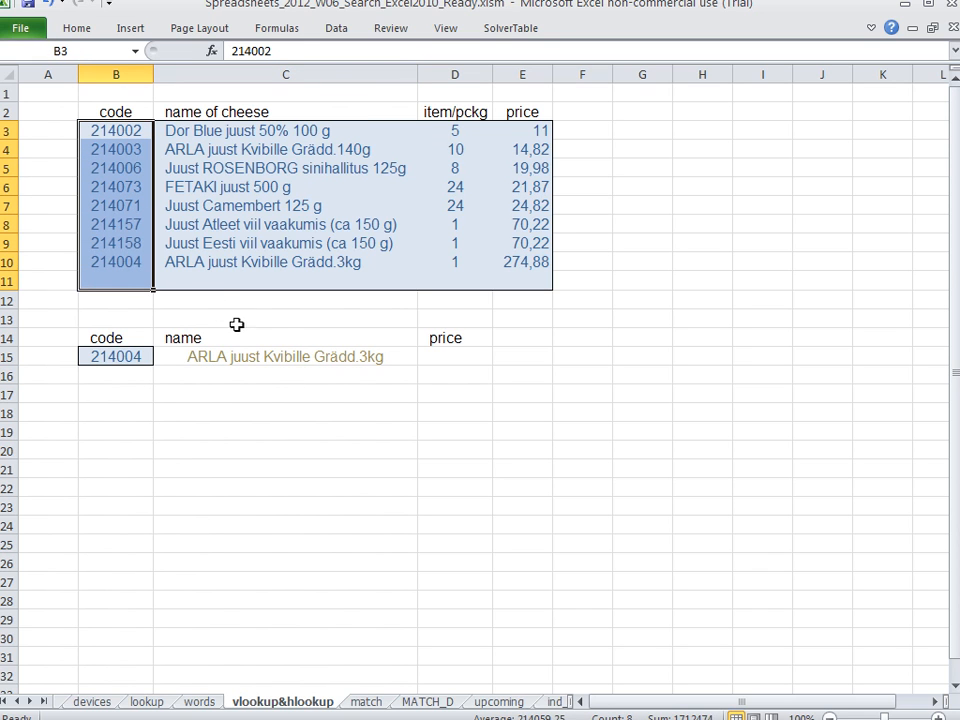
left_click(257, 395)
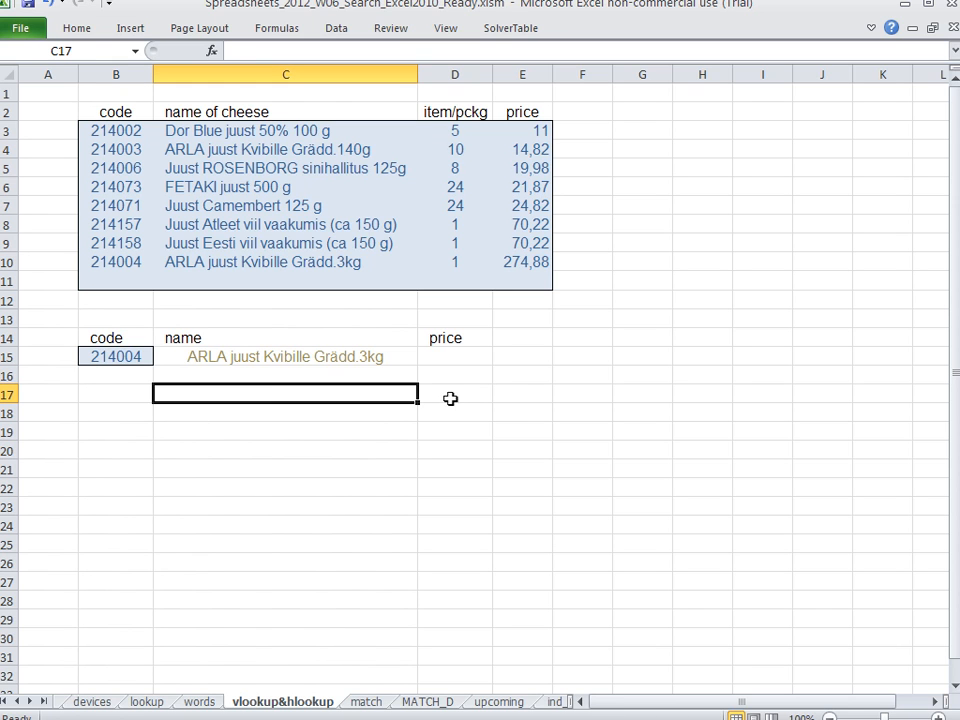
type("88")
key("Return")
key("Return")
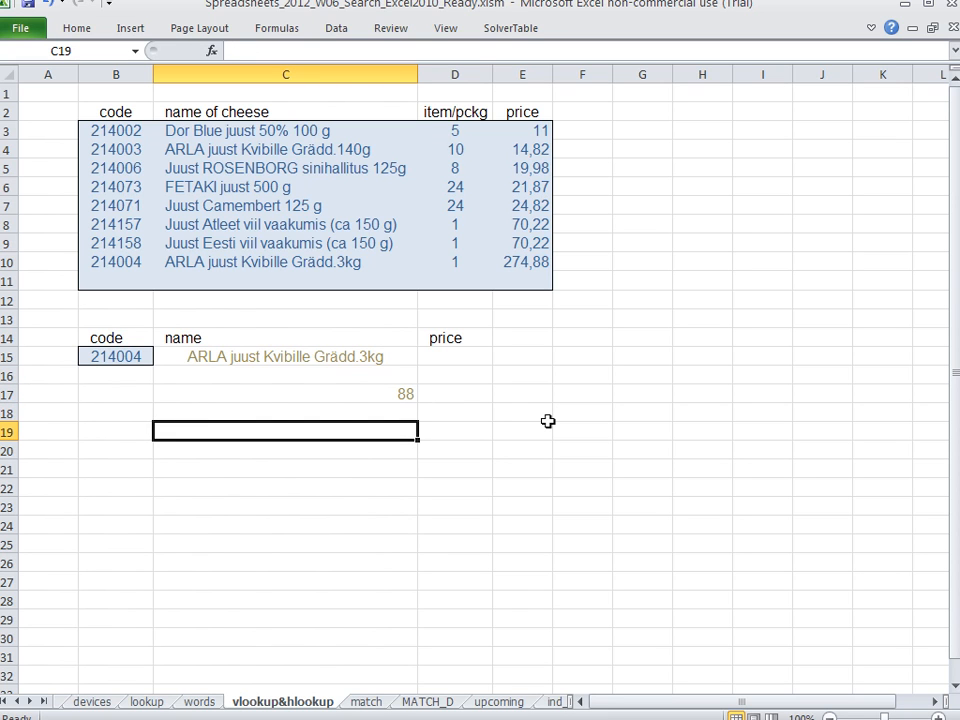
Enter the values 50, 60, 70, 80 and 90 in C19 through C23
type("50")
key("Return")
type("60")
key("Return")
type("70")
key("Return")
type("80")
key("Return")
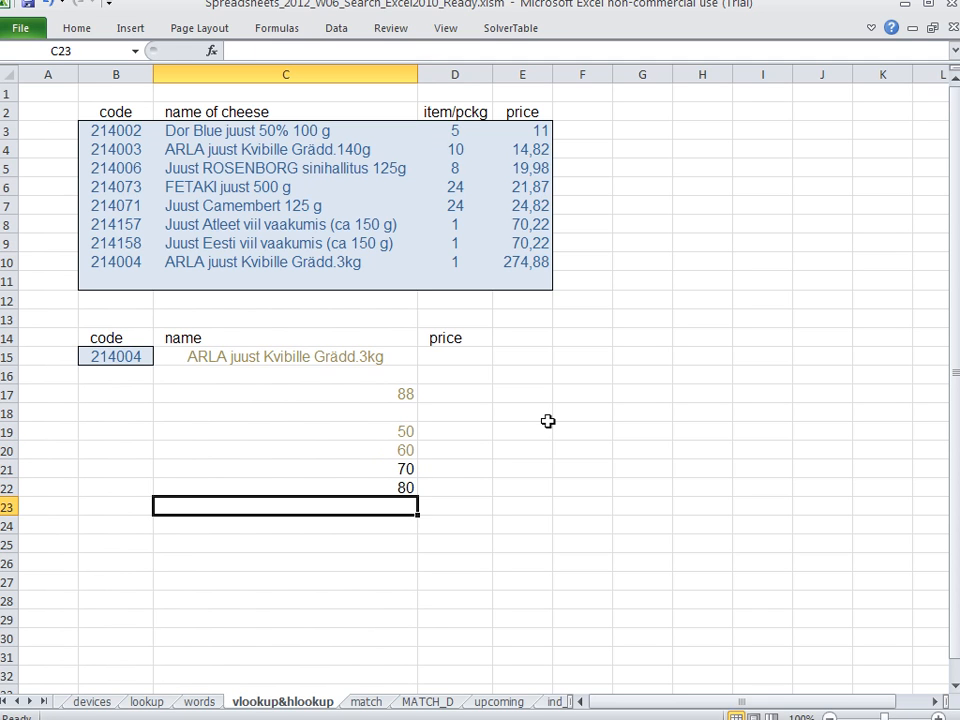
type("90")
key("Return")
Number the cells D19 through D23 from 1 to 5 beside those values
key("Up")
key("Right")
key("Up")
key("Up")
key("Right")
key("Up")
key("Up")
key("Left")
type("1 2 3")
key("Down")
type("4")
key("Up")
key("Up")
type("5")
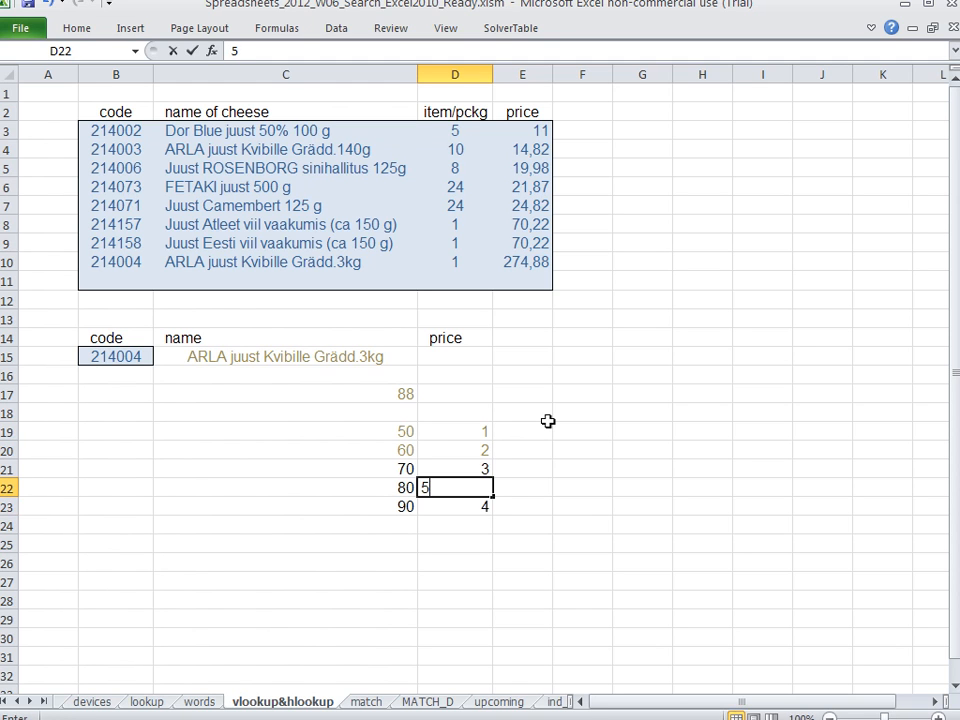
key("BackSpace")
type("4")
key("Return")
type("5")
key("Return")
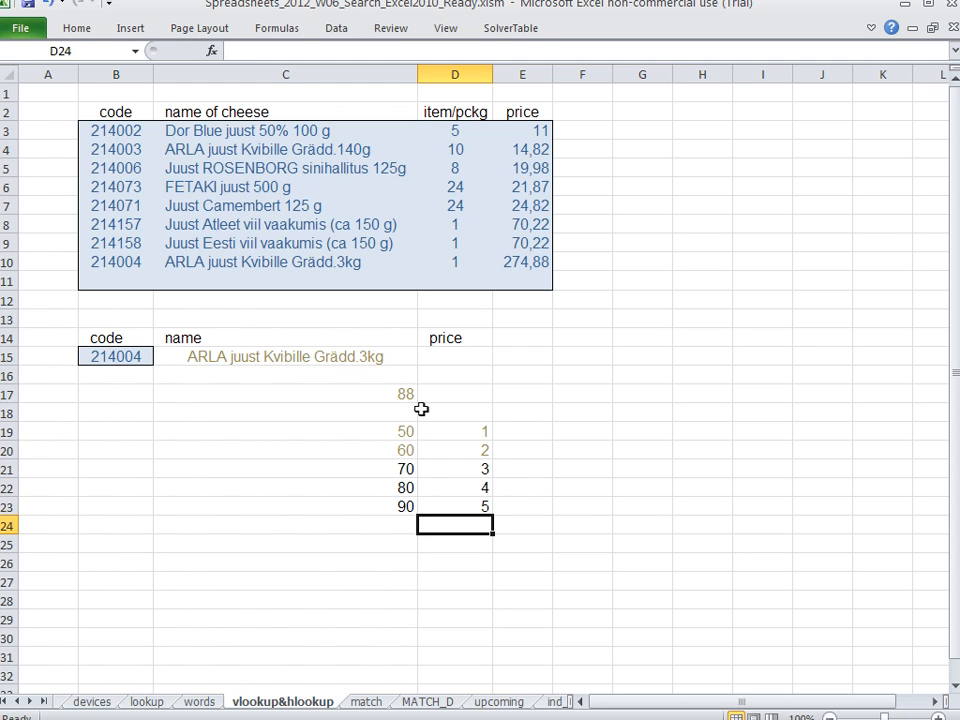
Review the C15 name formula again, highlighting its range_lookup argument 0 next to the table's last code in B10
double_click(361, 356)
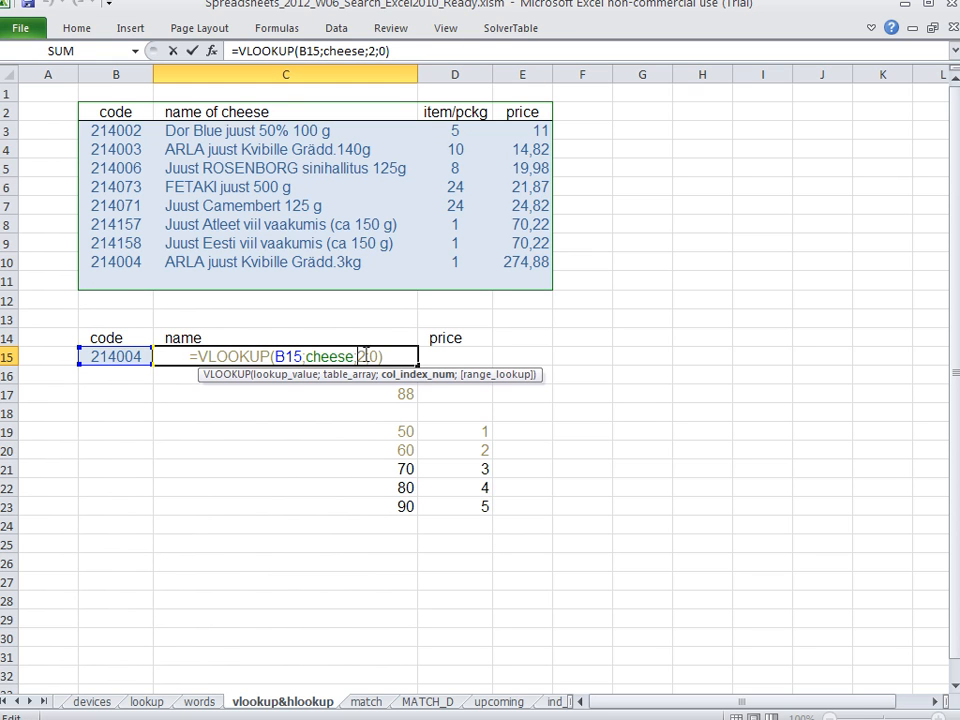
key("Return")
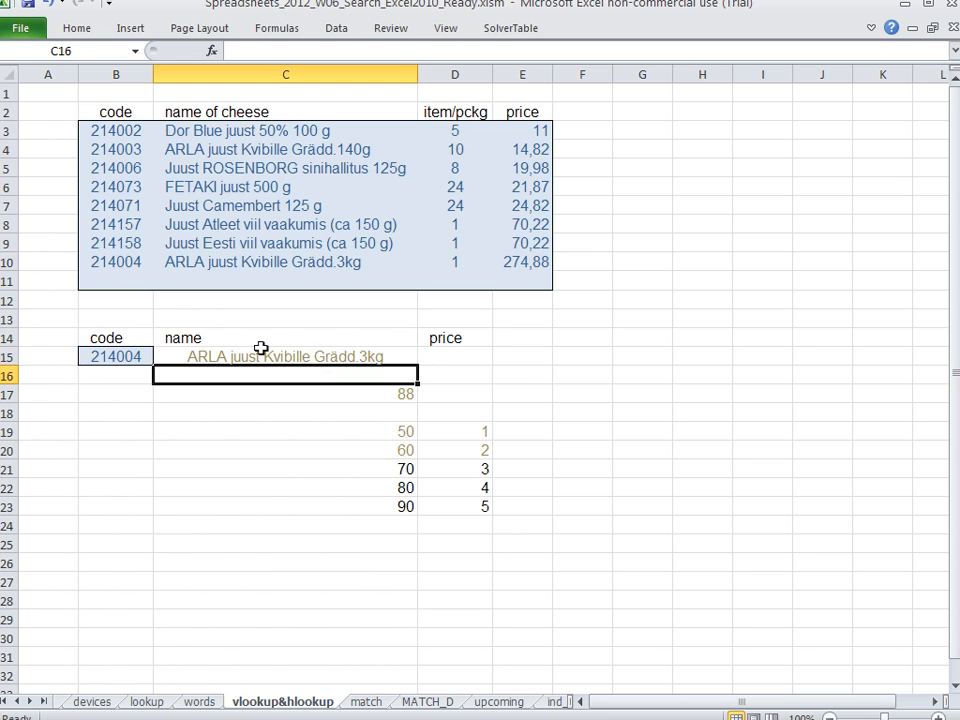
left_click(126, 262)
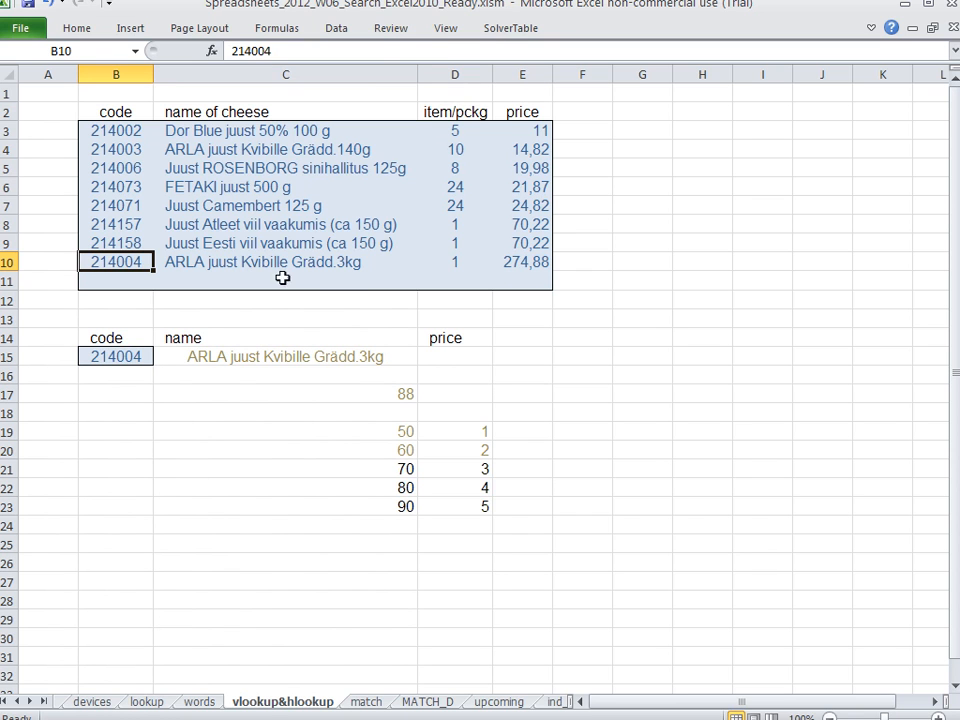
double_click(372, 358)
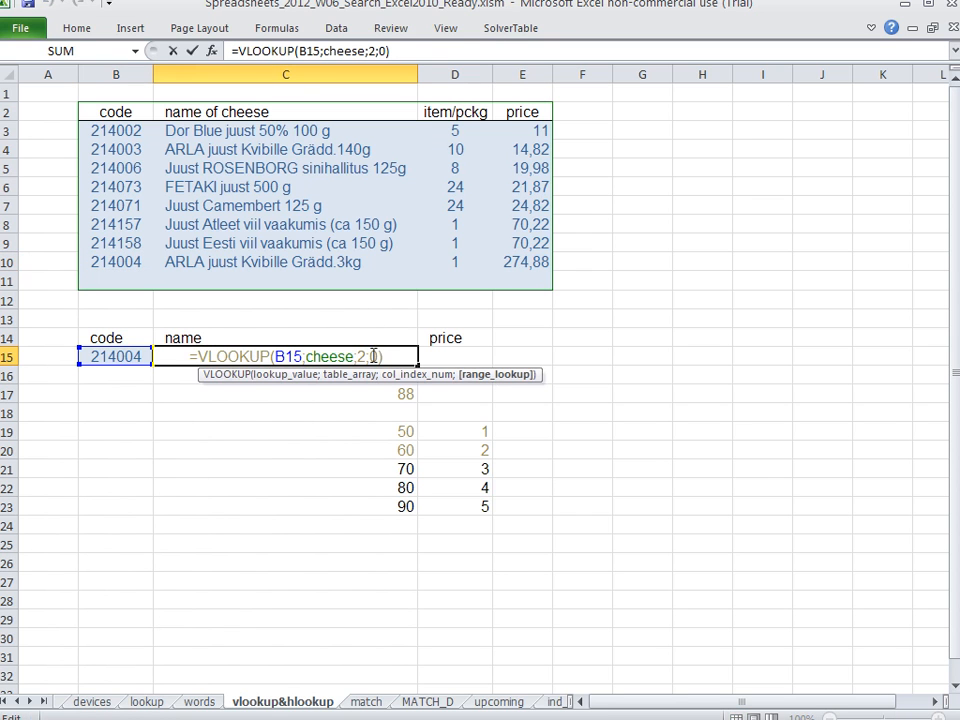
left_click_drag(372, 357, 402, 356)
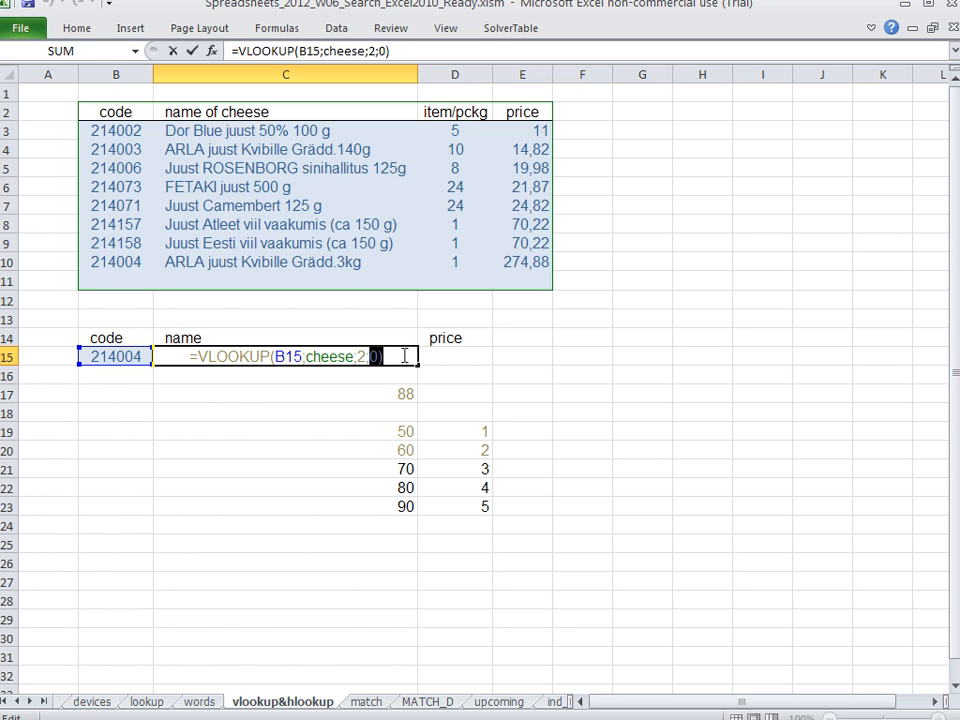
key("Return")
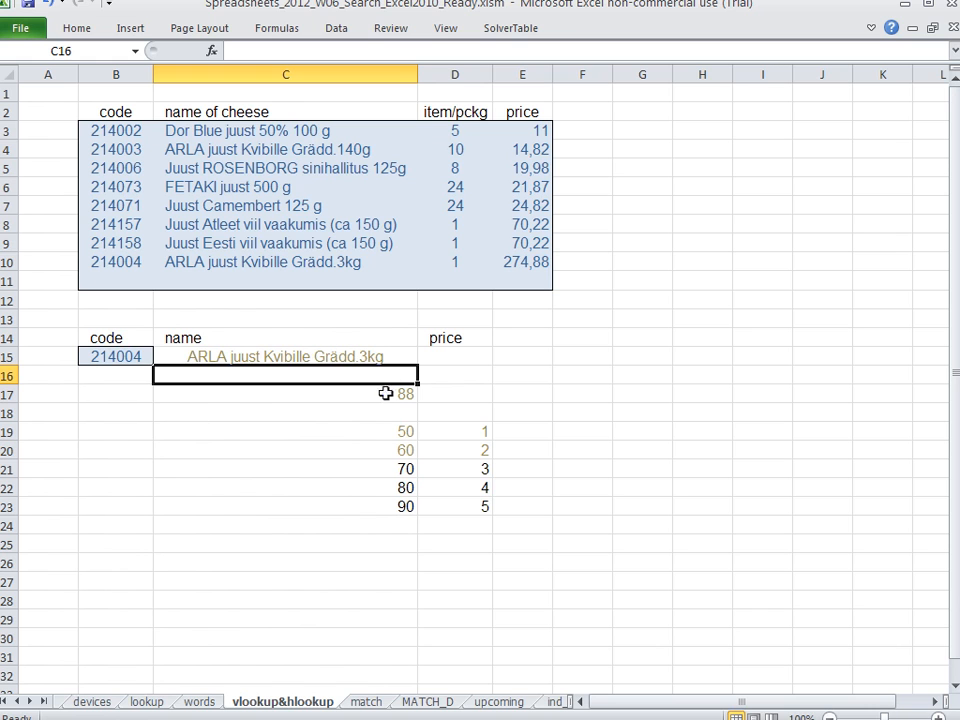
Compare the sample value 88 in C17 with each of the values 50 to 90 in C19 through C23 and their positions
left_click(385, 394)
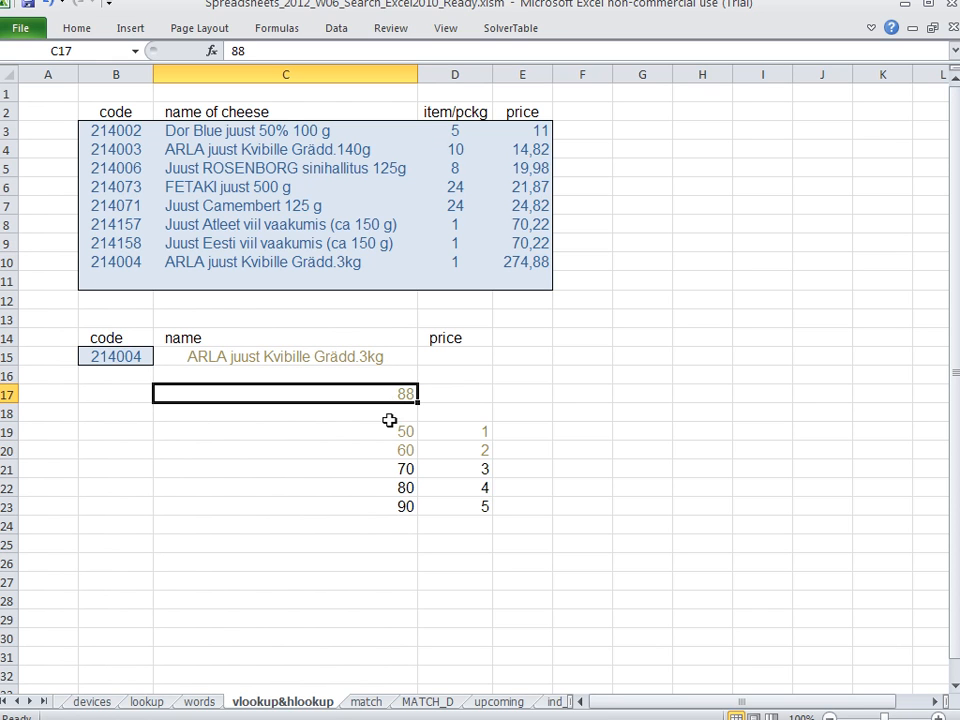
left_click(388, 431)
left_click(376, 396)
left_click(386, 451)
left_click(381, 396)
left_click(386, 471)
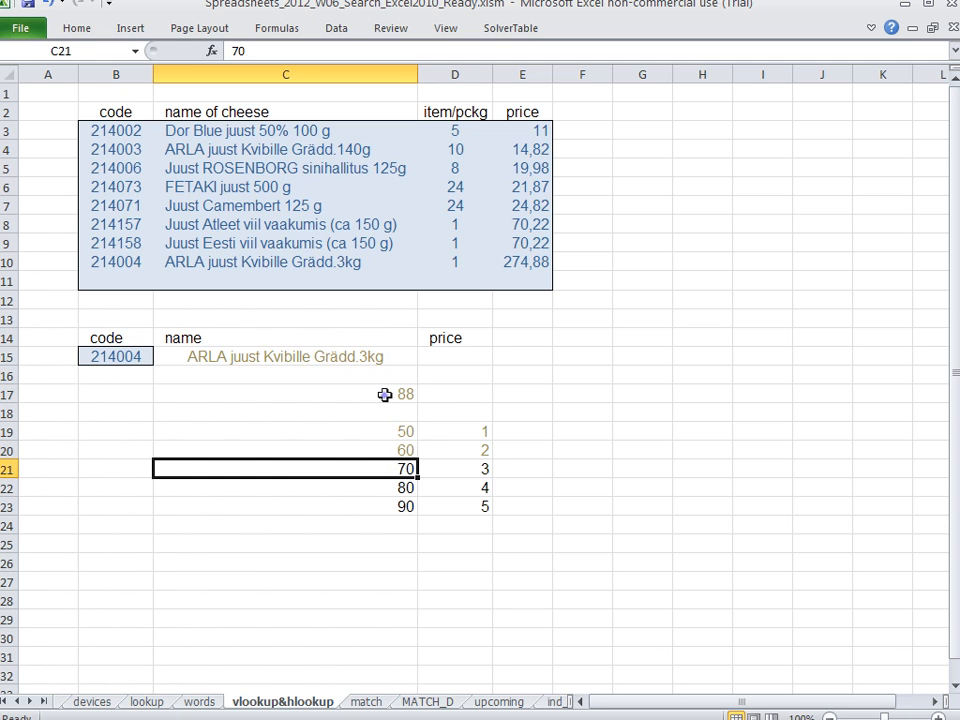
left_click(386, 394)
left_click(390, 492)
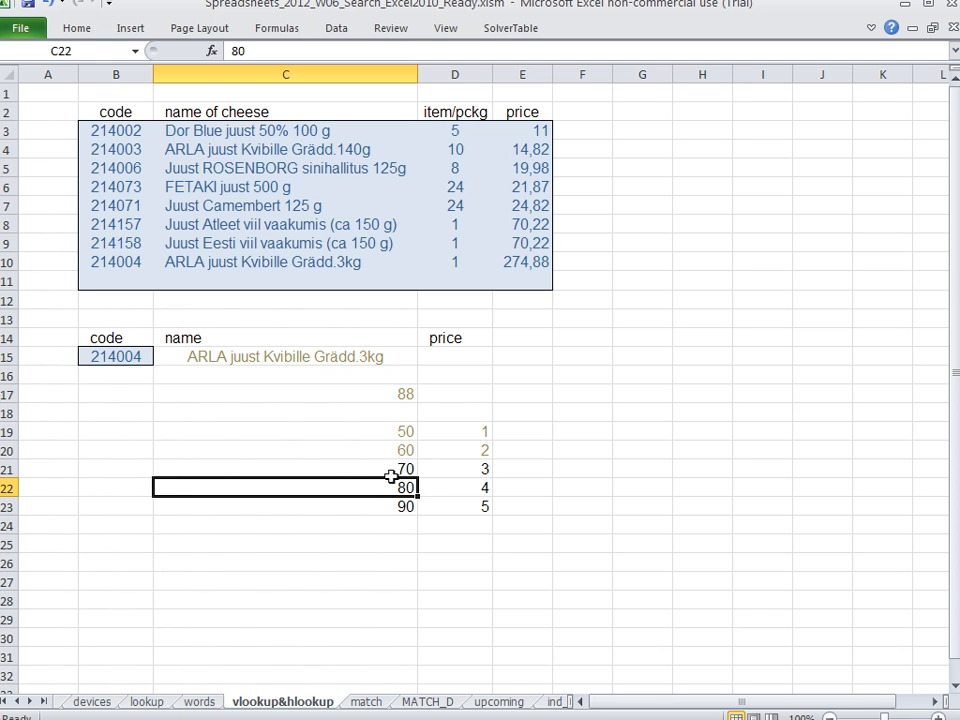
left_click(390, 394)
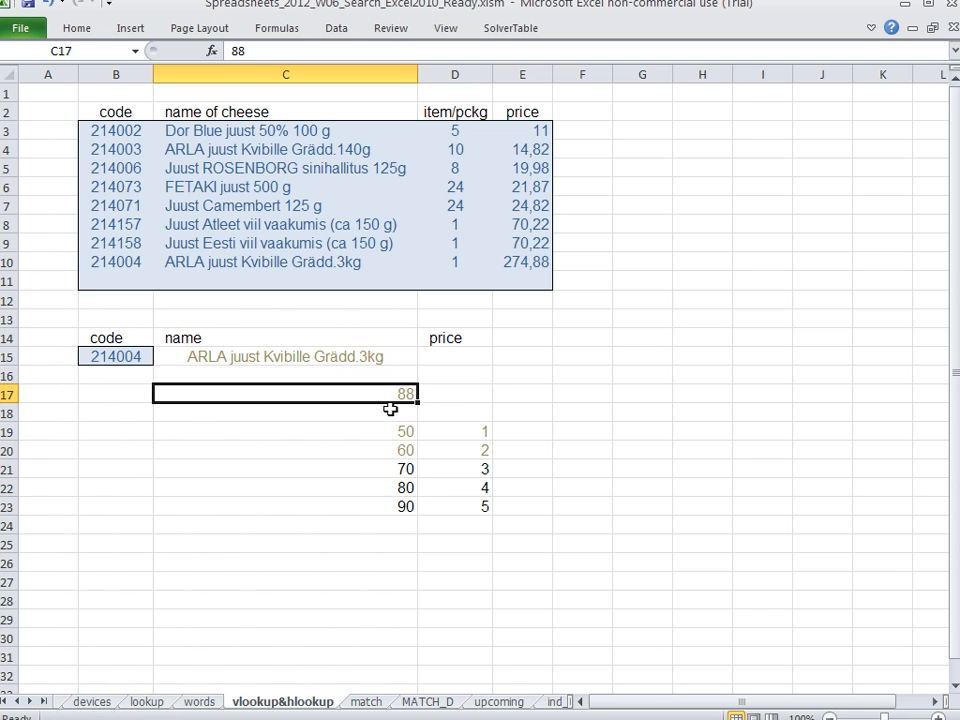
left_click(391, 507)
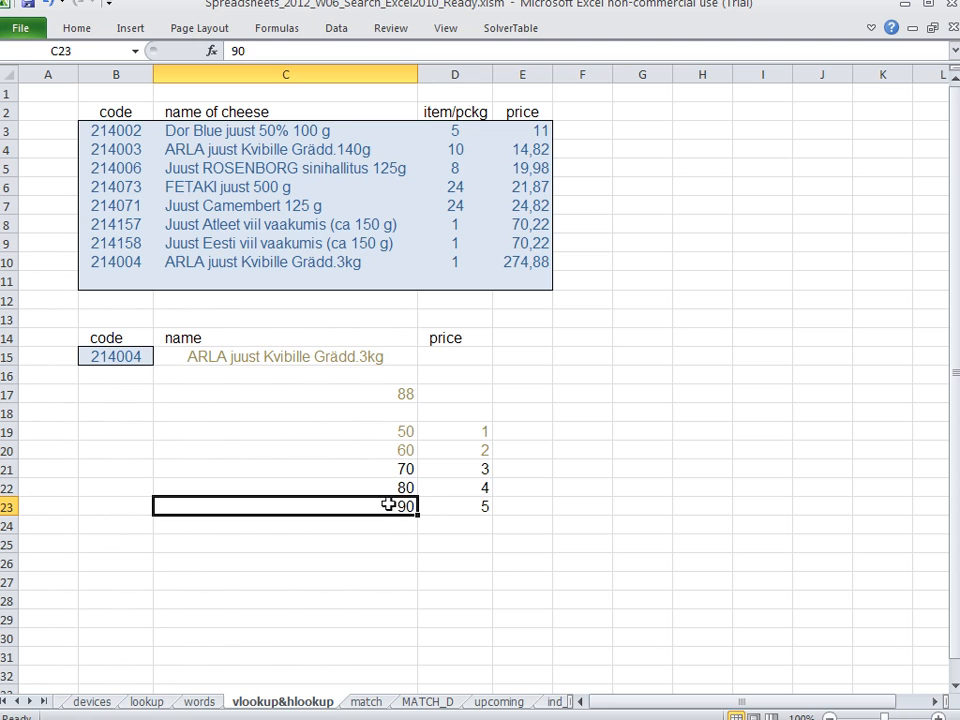
left_click_drag(387, 488, 451, 508)
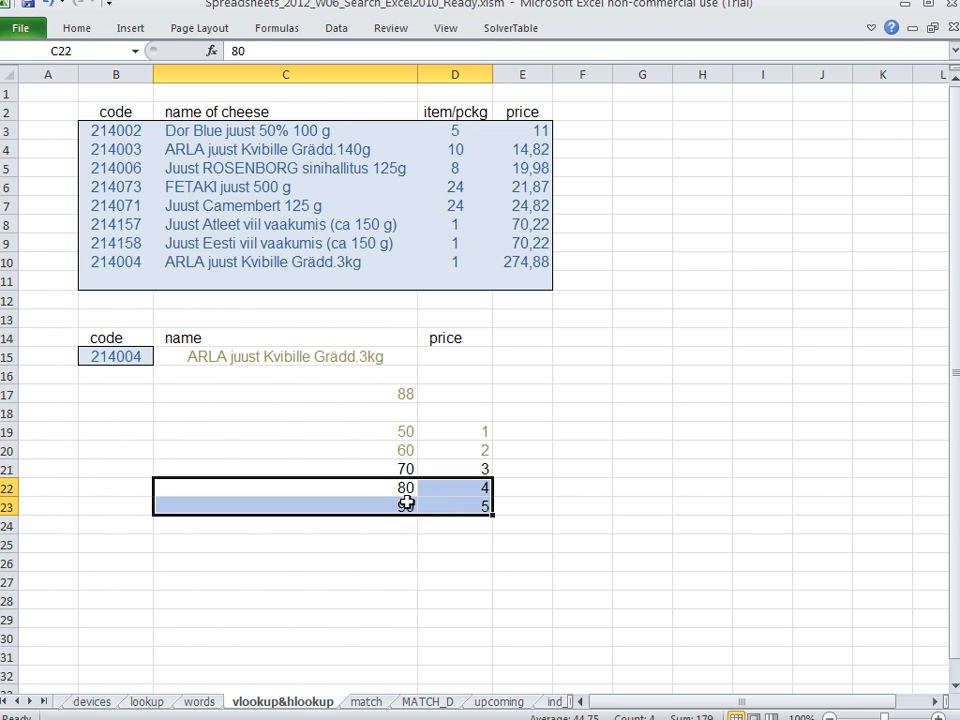
left_click_drag(395, 487, 447, 487)
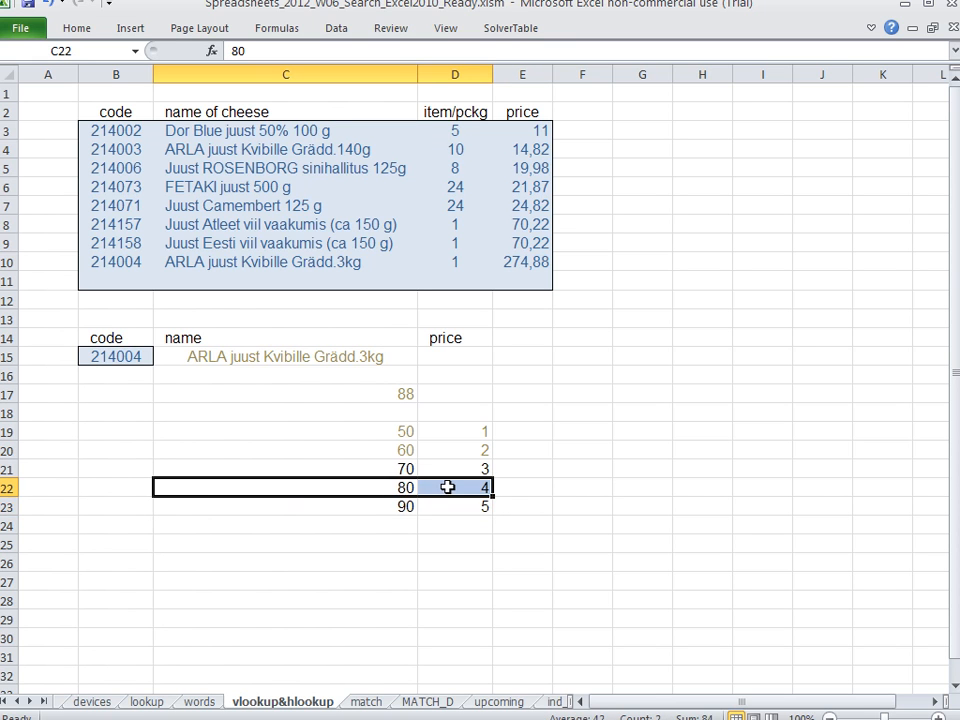
Enter 4 in D17 as the matching position for the sample value 88
left_click(447, 395)
type("4")
key("Return")
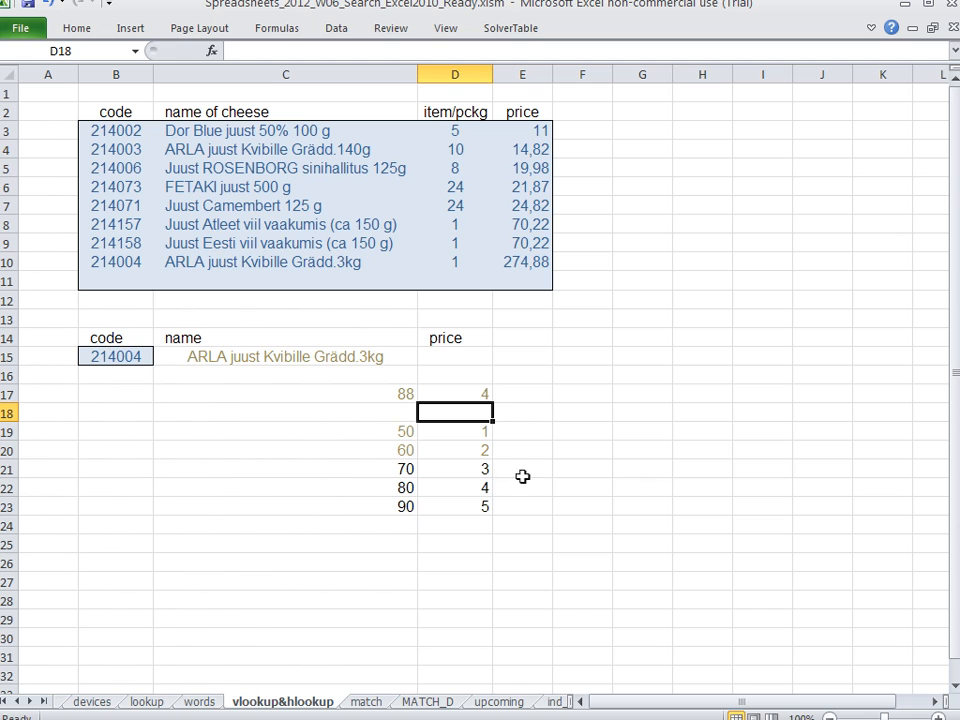
Clear the demonstration cells C17 through D24
left_click_drag(398, 390, 472, 520)
key("Delete")
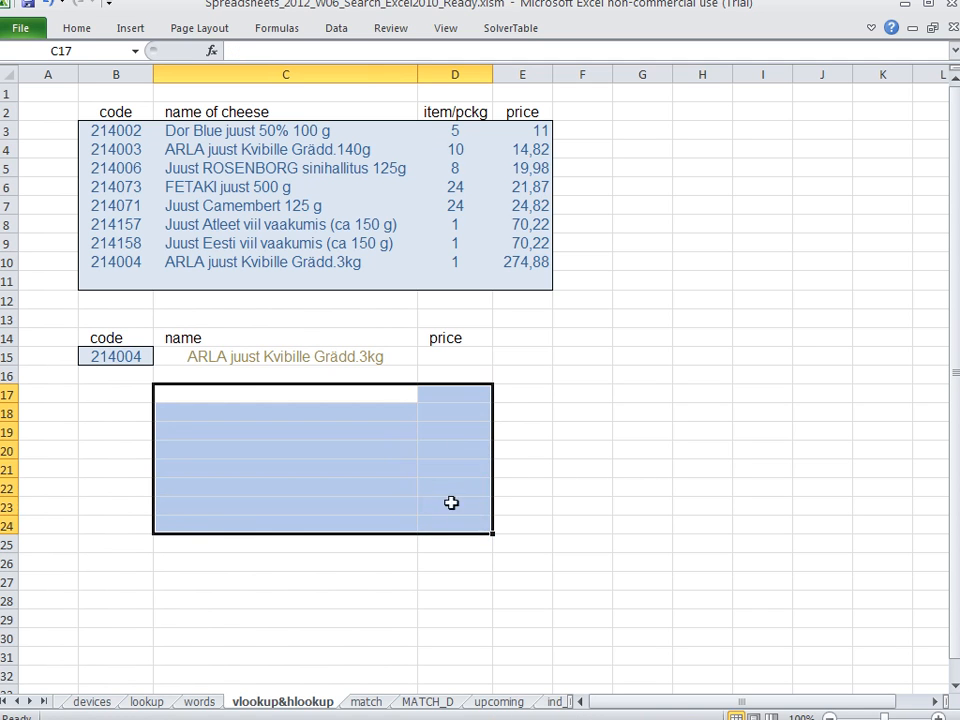
Review the name formula in C15 together with the lookup code in B15 and the table's last code
double_click(391, 357)
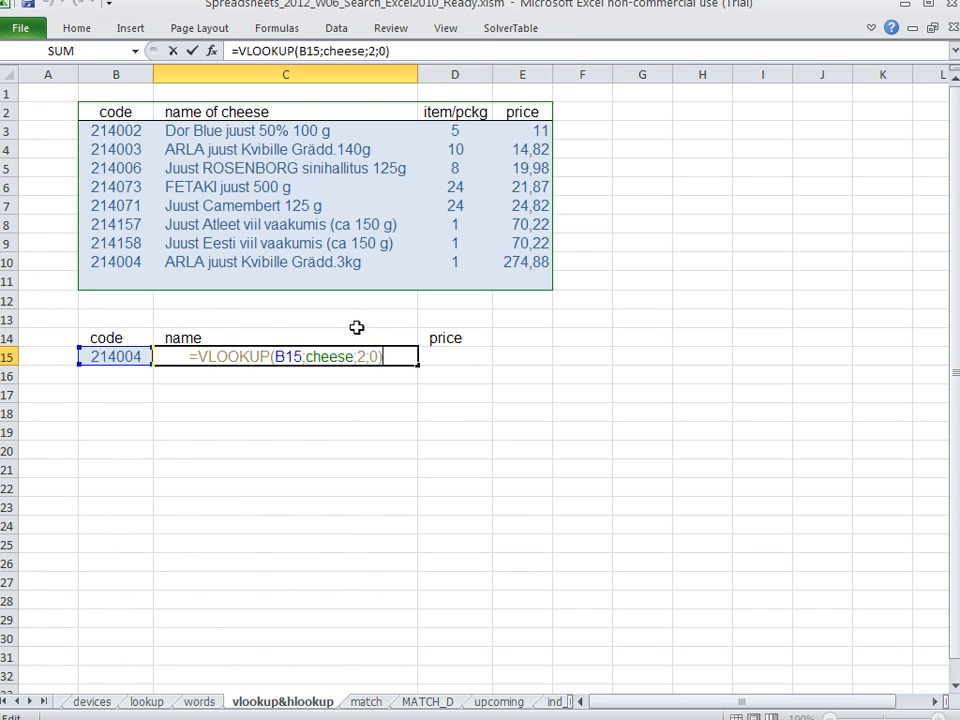
key("Return")
left_click(120, 361)
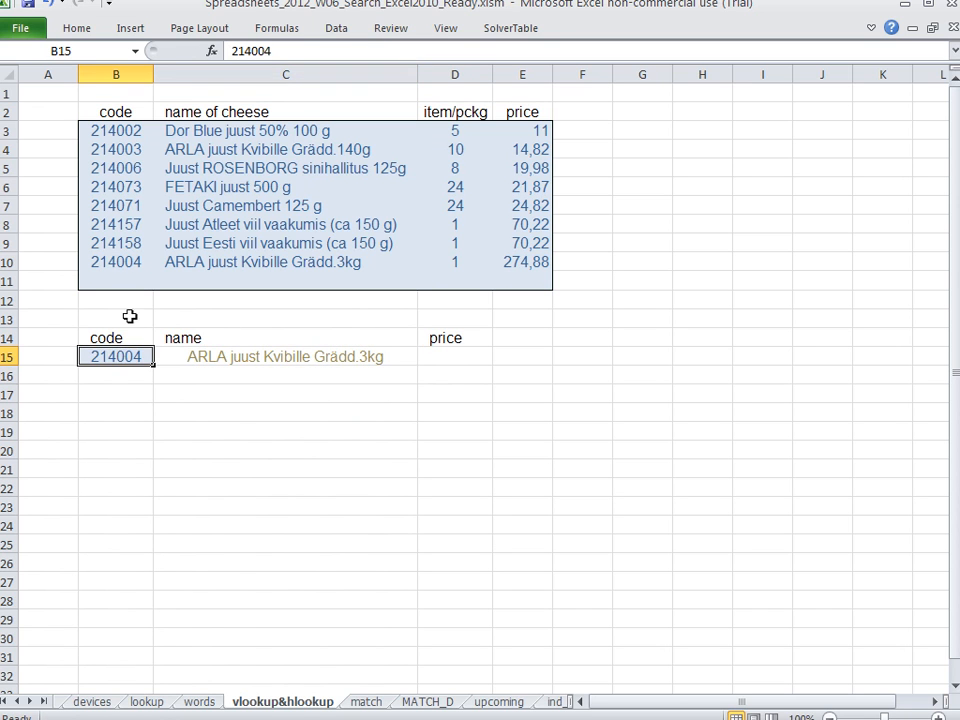
left_click(131, 262)
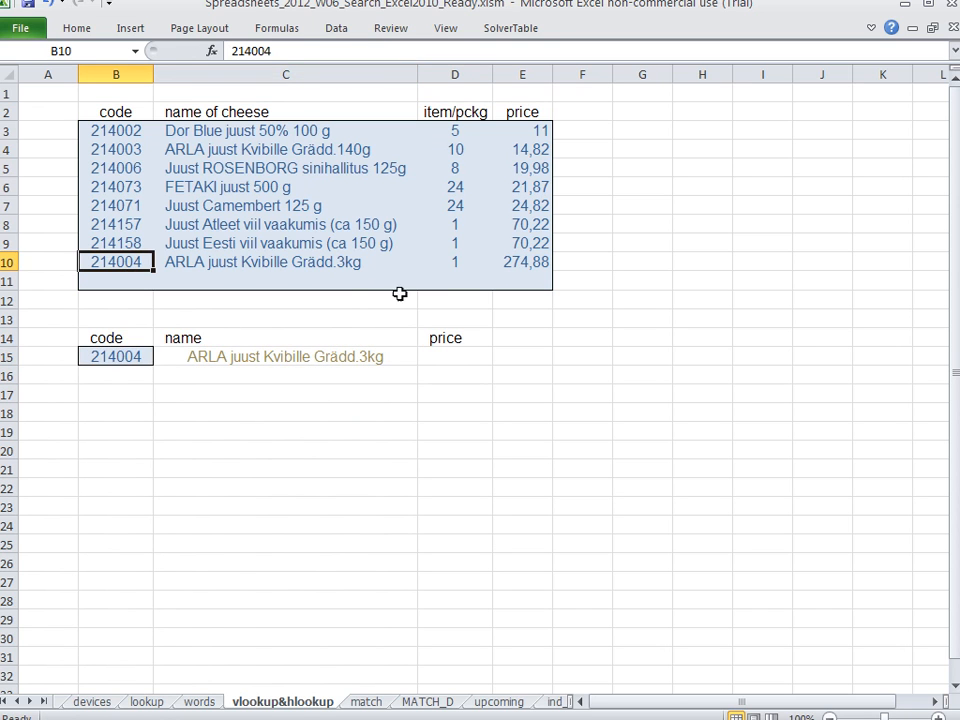
Enter =VLOOKUP(B15;cheese;4;0) in D15 to look up the cheese's price by code
left_click(458, 357)
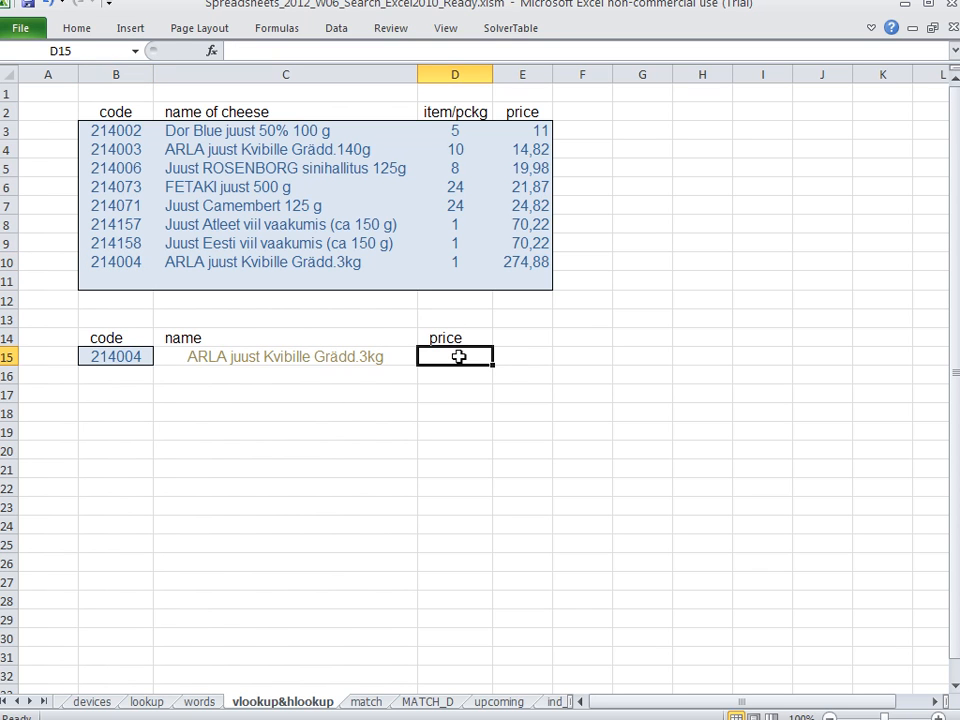
type("=vlookup*")
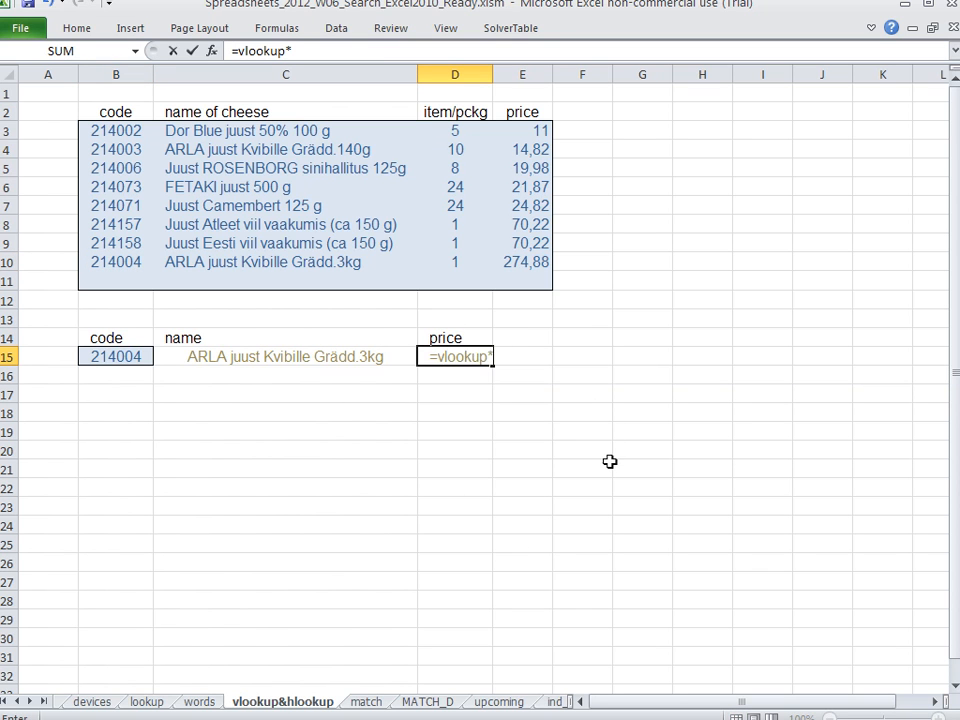
key("BackSpace")
type("(")
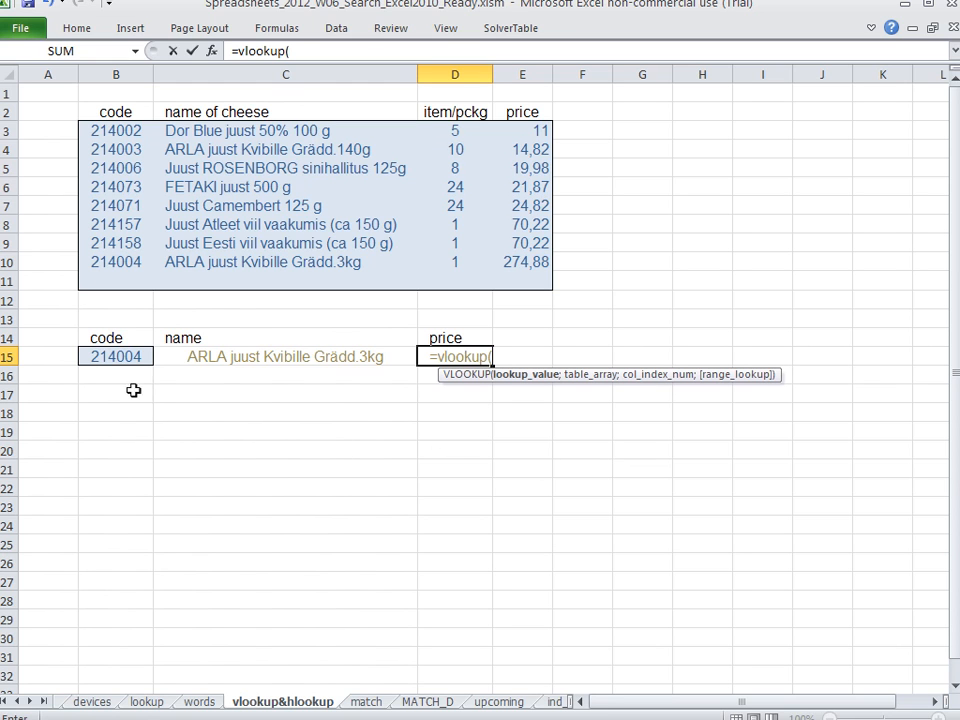
left_click(118, 357)
type(";cheese")
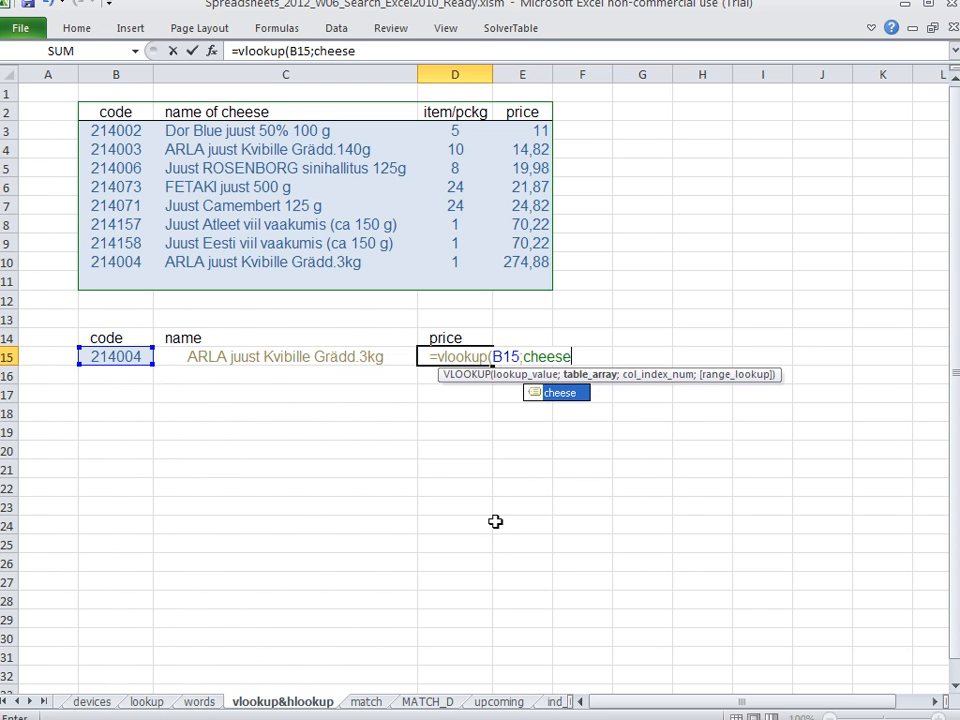
left_click(557, 398)
left_click(575, 356)
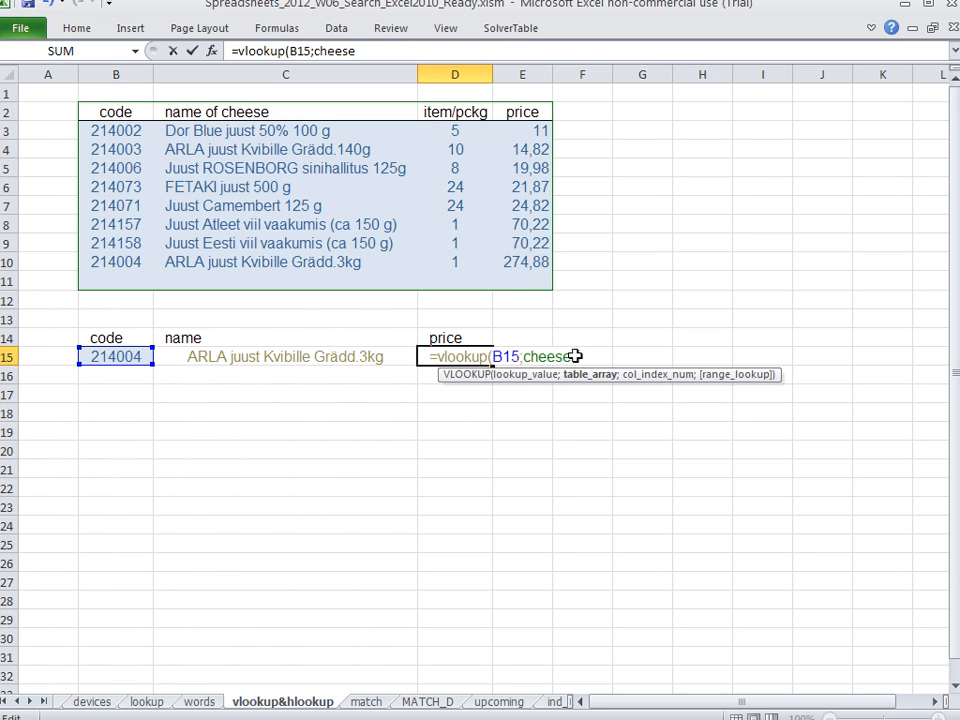
type(";")
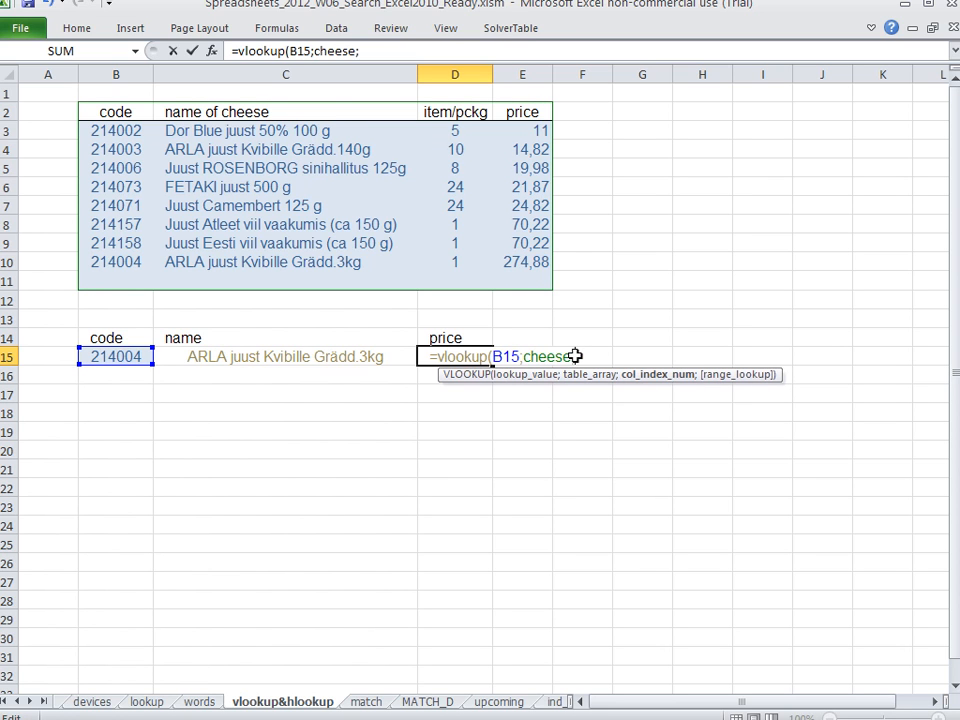
type("4;")
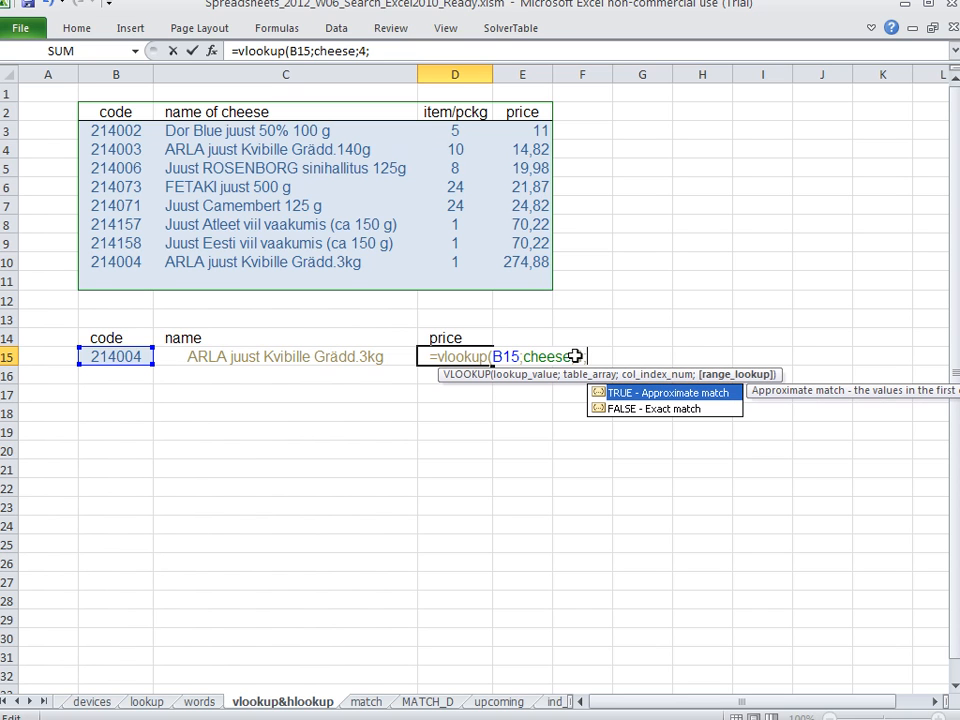
type("0)")
key("Return")
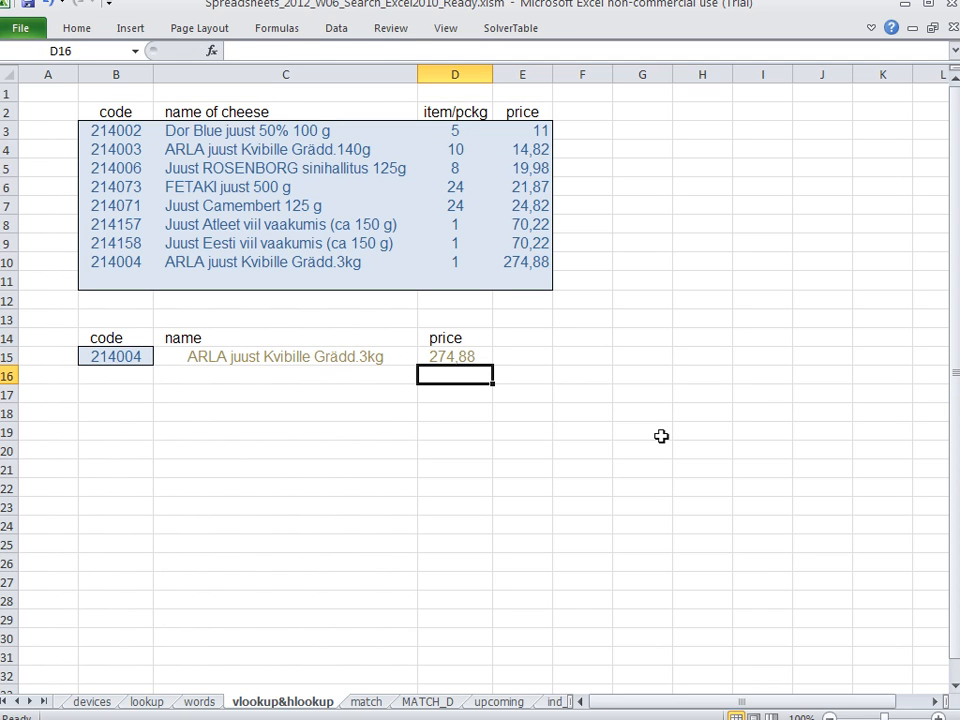
Try rearranging the cheese table by moving its name and item columns, then undo both moves
key("Up")
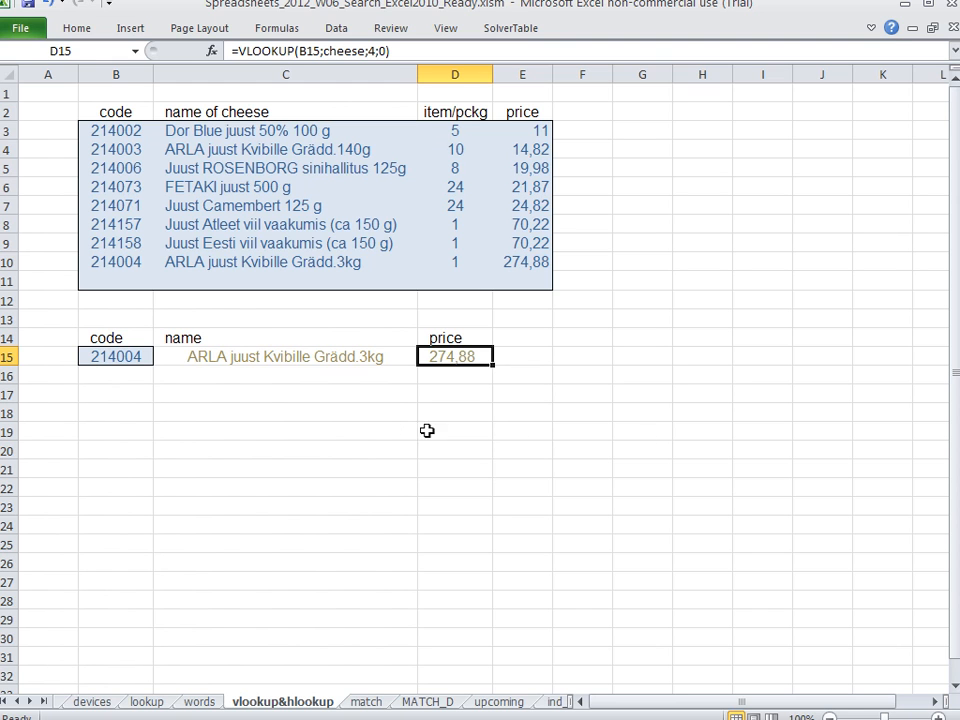
left_click(117, 357)
left_click_drag(131, 130, 111, 282)
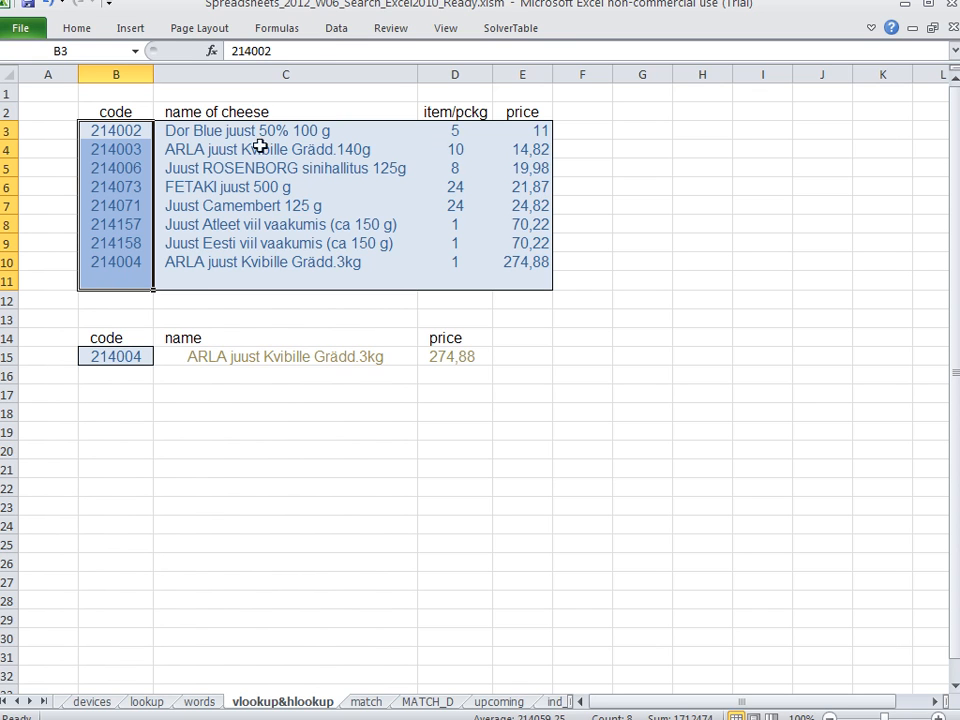
left_click_drag(261, 111, 40, 288)
left_click_drag(445, 111, 431, 296)
left_click(685, 341)
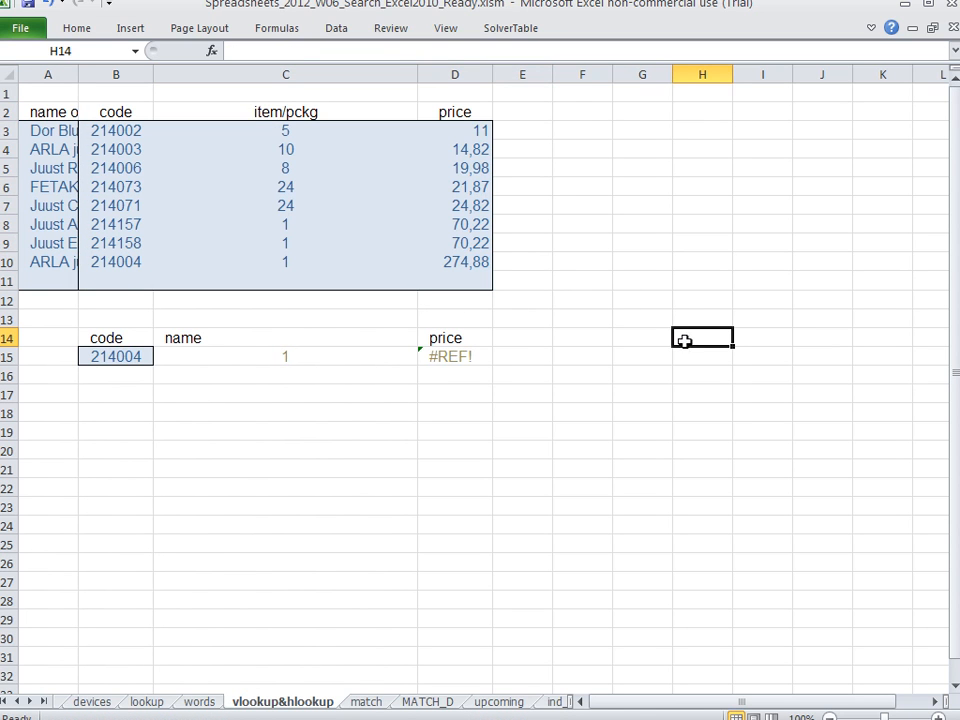
key("ctrl+z")
key("ctrl+z")
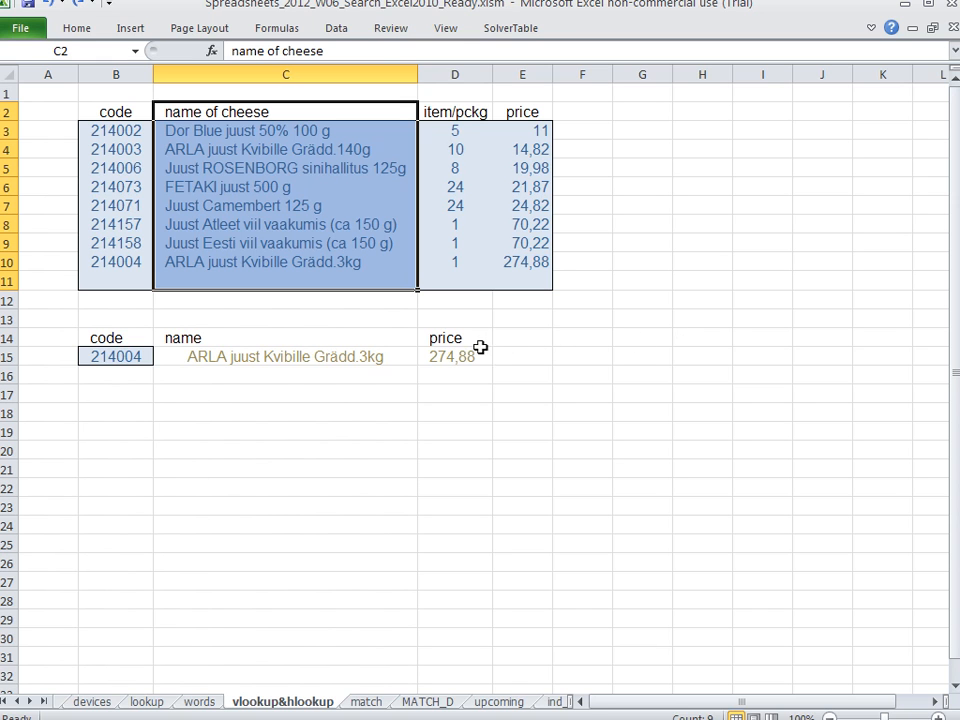
Copy the cheese table range B2:E11 including its headers
double_click(451, 356)
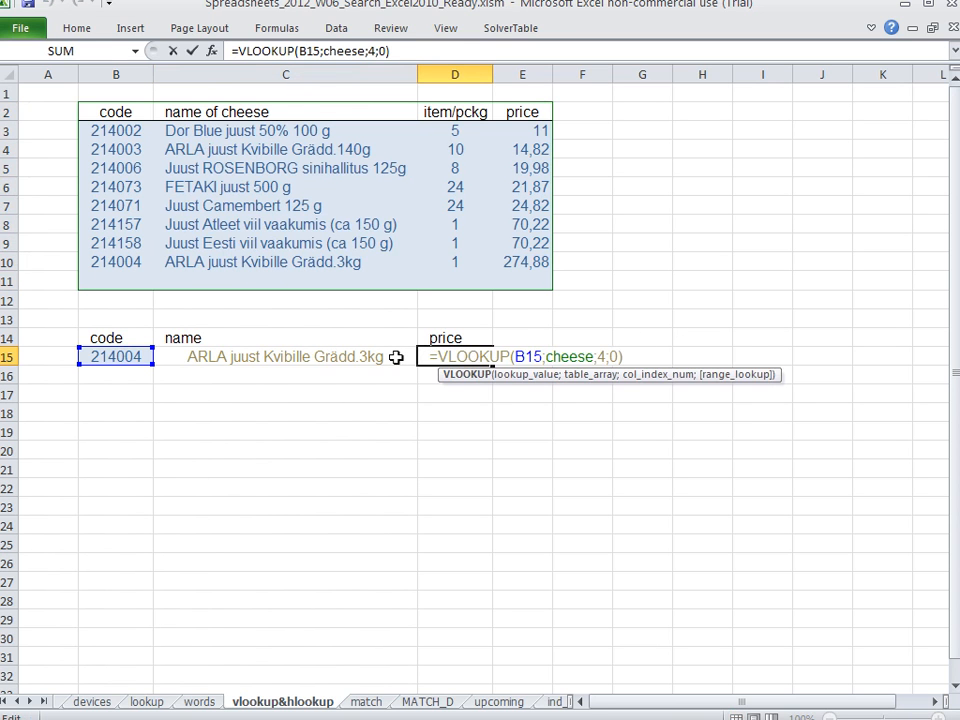
key("Return")
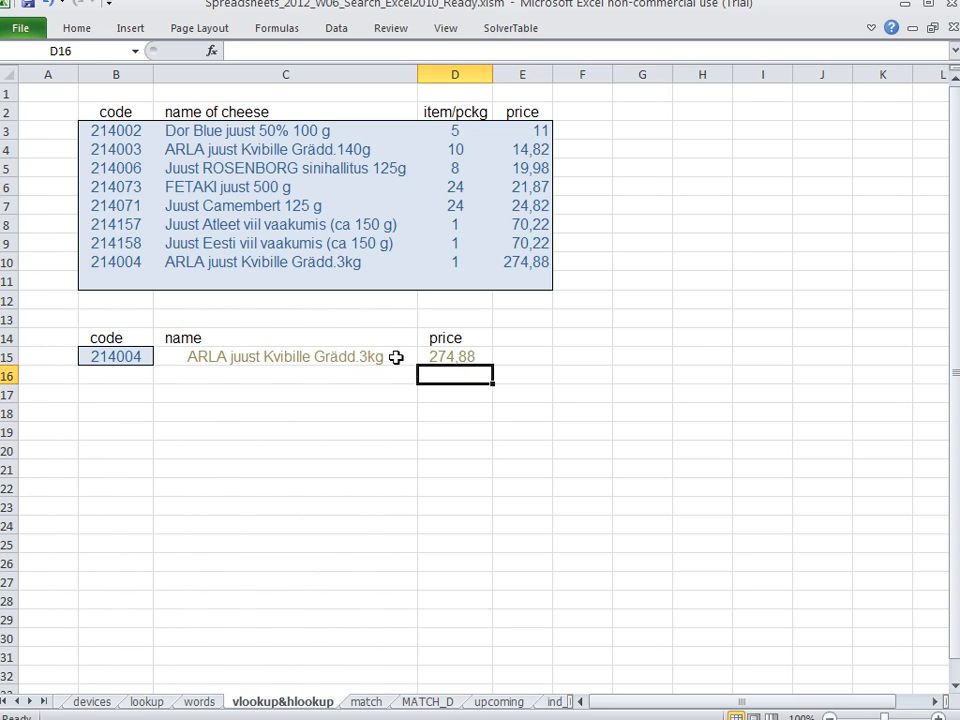
left_click_drag(118, 110, 528, 262)
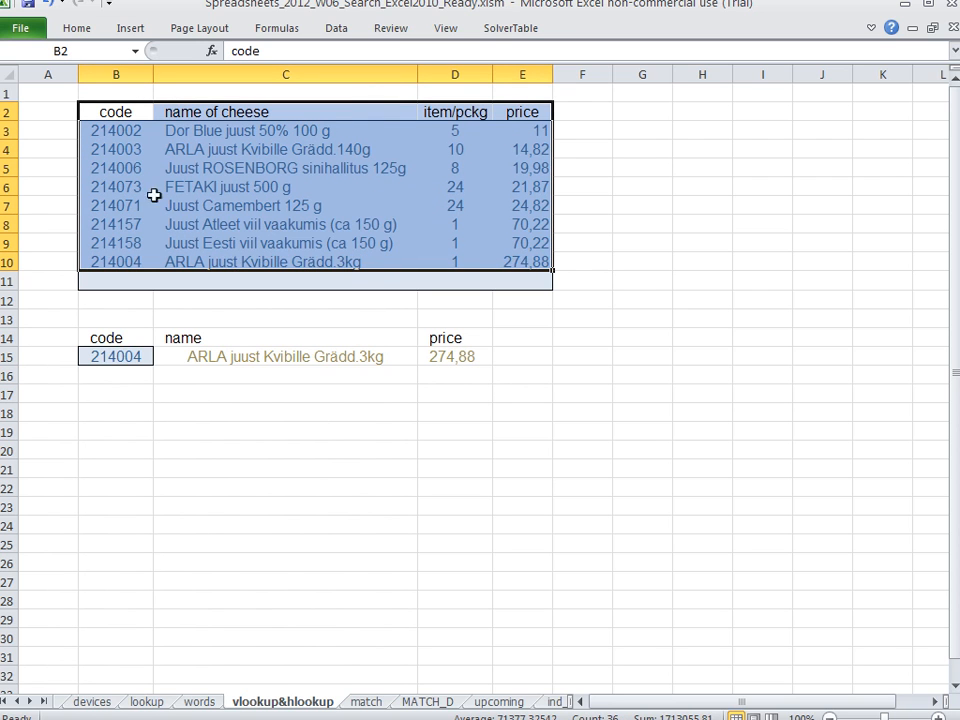
left_click_drag(110, 111, 535, 282)
right_click(381, 197)
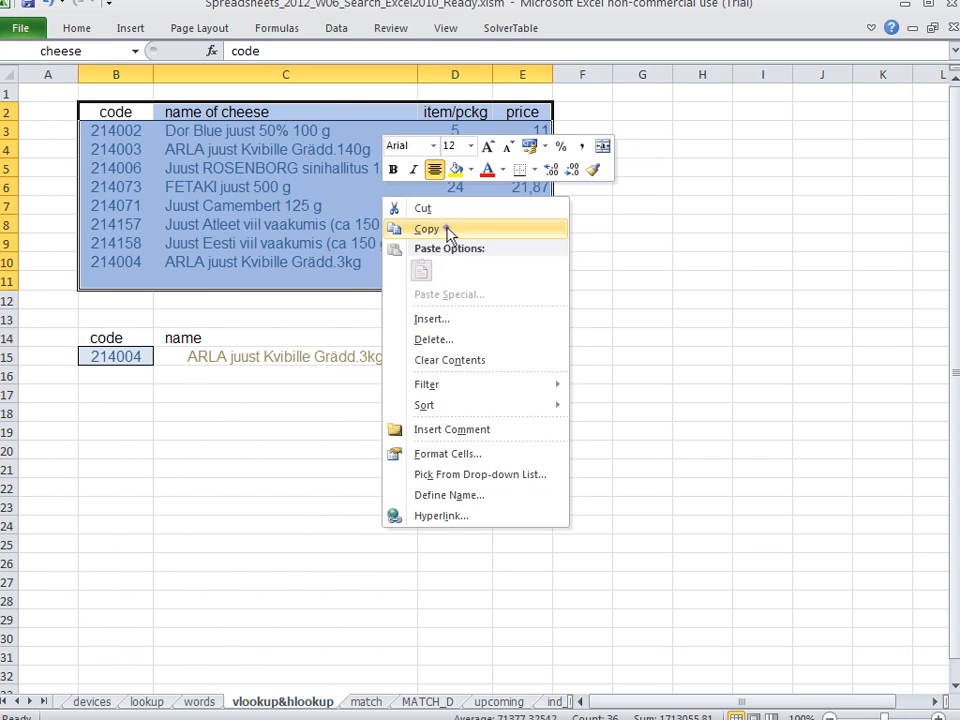
left_click(426, 229)
Paste the copied table into B17 as values, transposed so the cheese codes run across a row
left_click(120, 388)
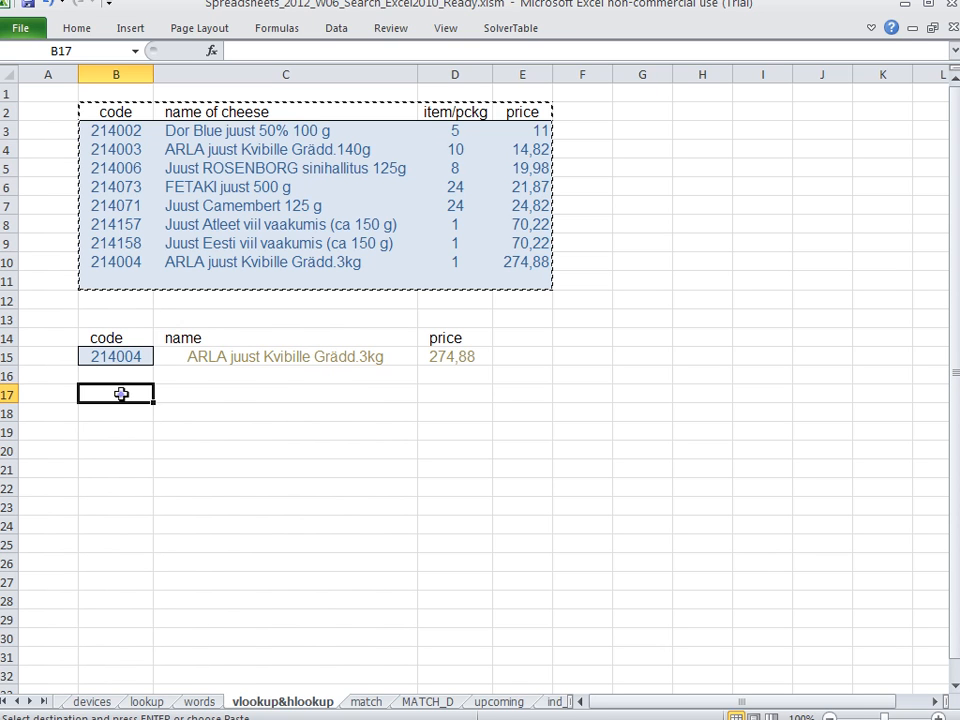
right_click(121, 393)
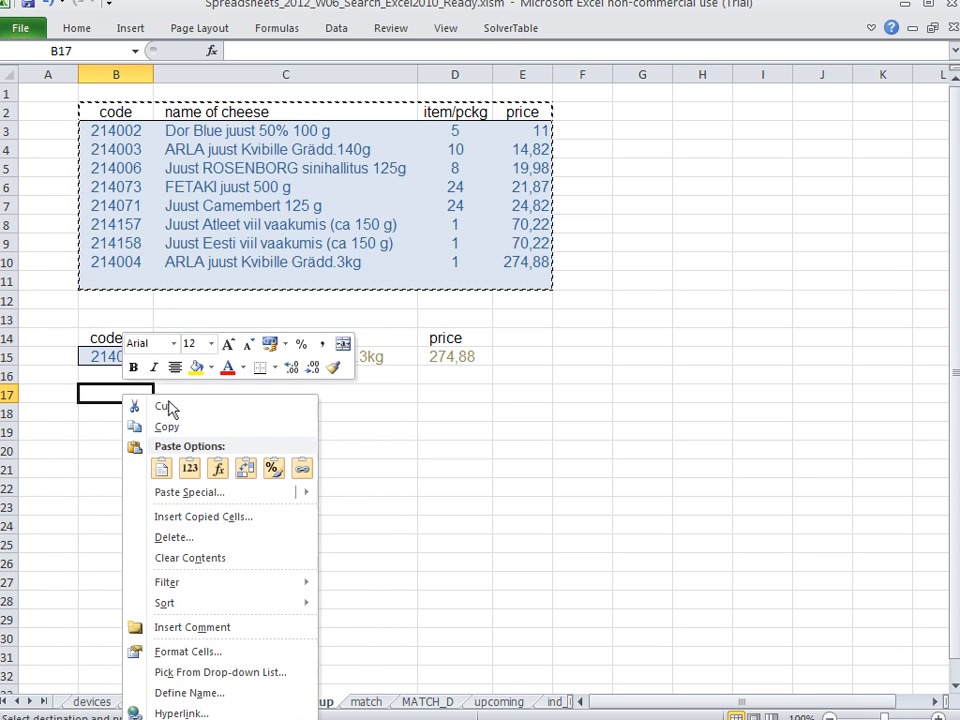
left_click(219, 494)
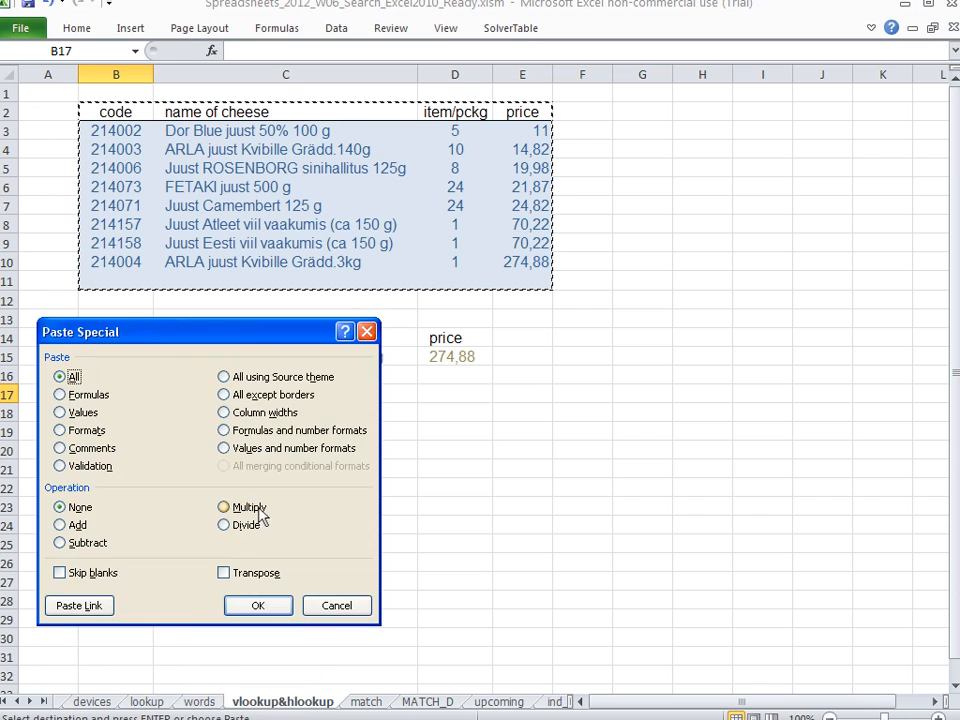
left_click_drag(231, 340, 678, 252)
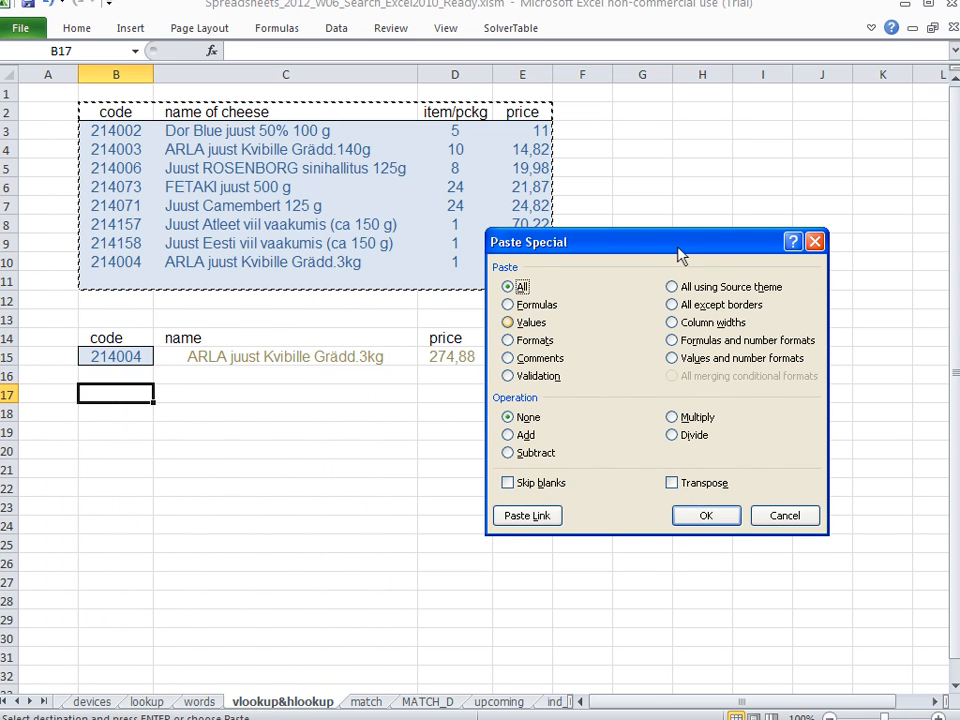
left_click(529, 330)
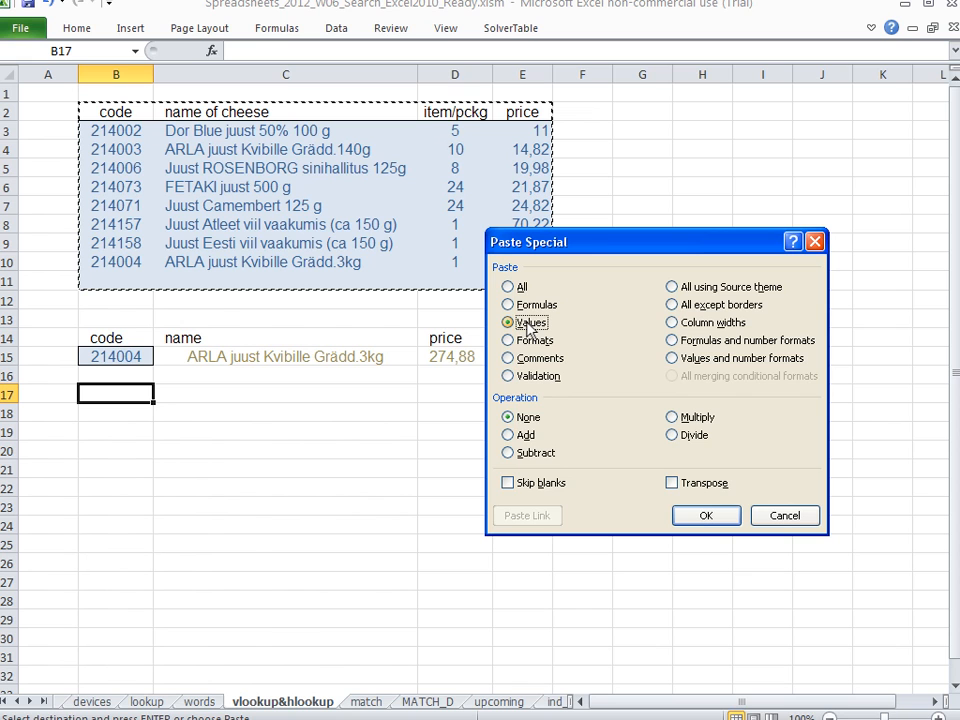
left_click(672, 483)
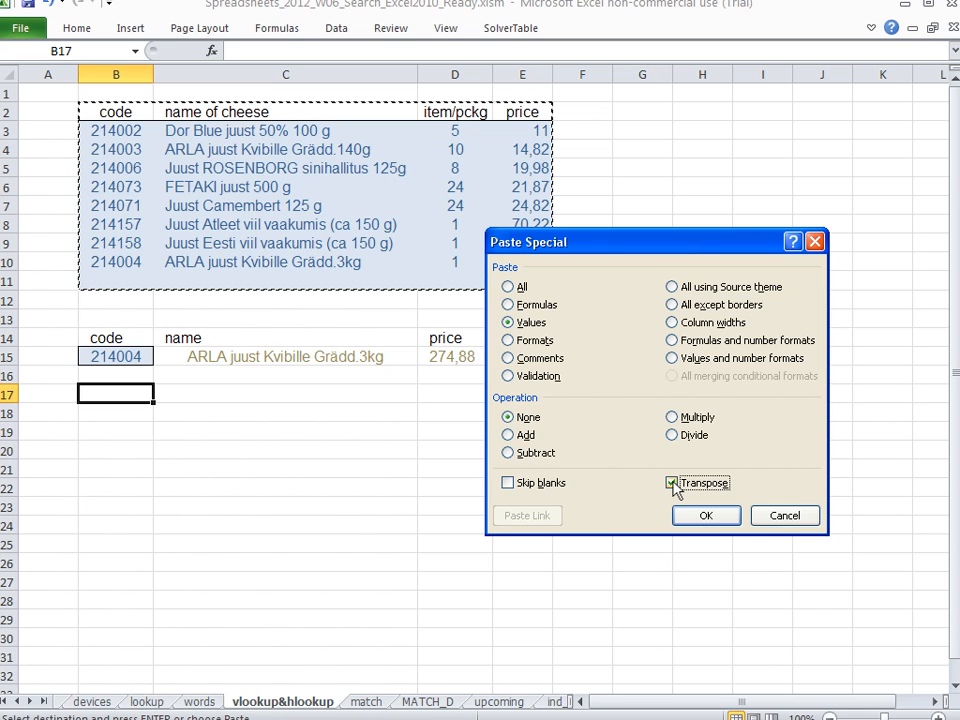
left_click(721, 514)
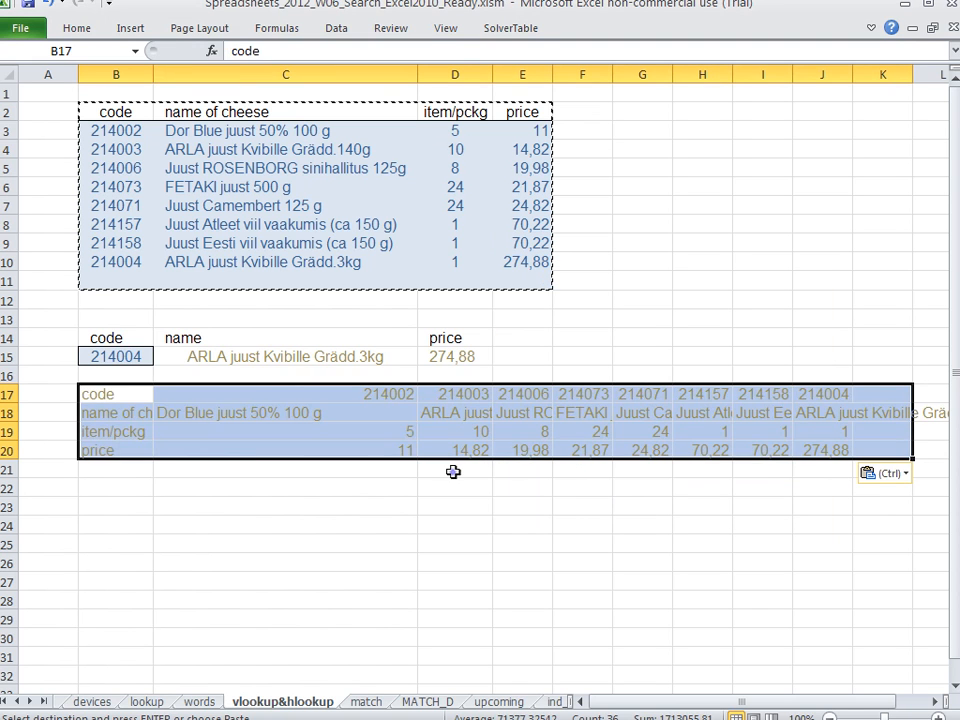
left_click(453, 471)
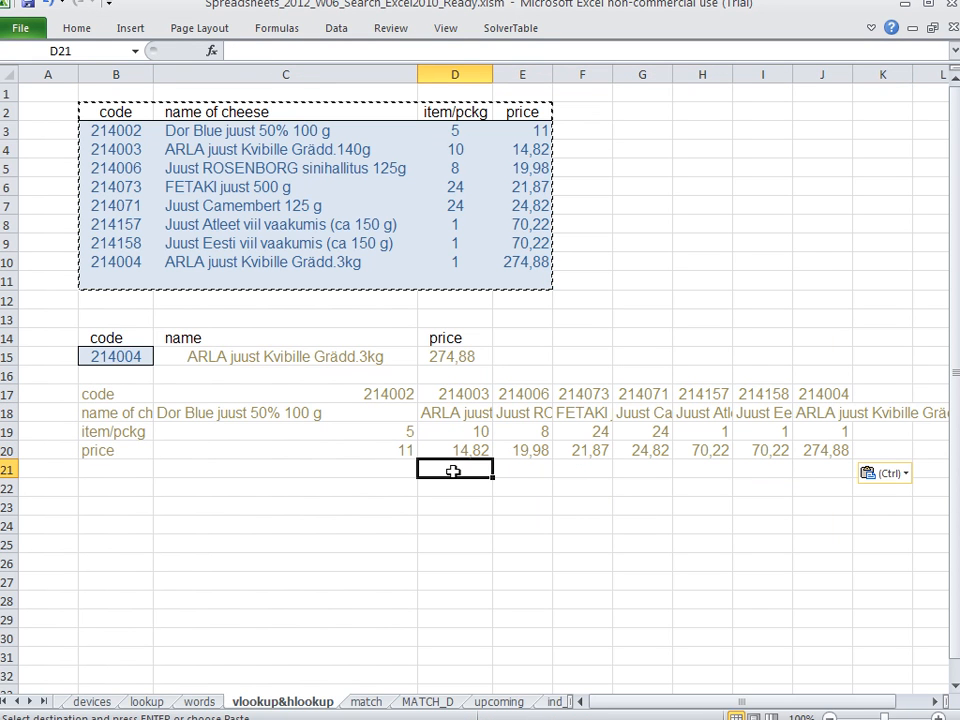
Compare the rows and columns of the original cheese table and the C15 name formula with the transposed copy in rows 17 to 20
left_click_drag(124, 111, 511, 103)
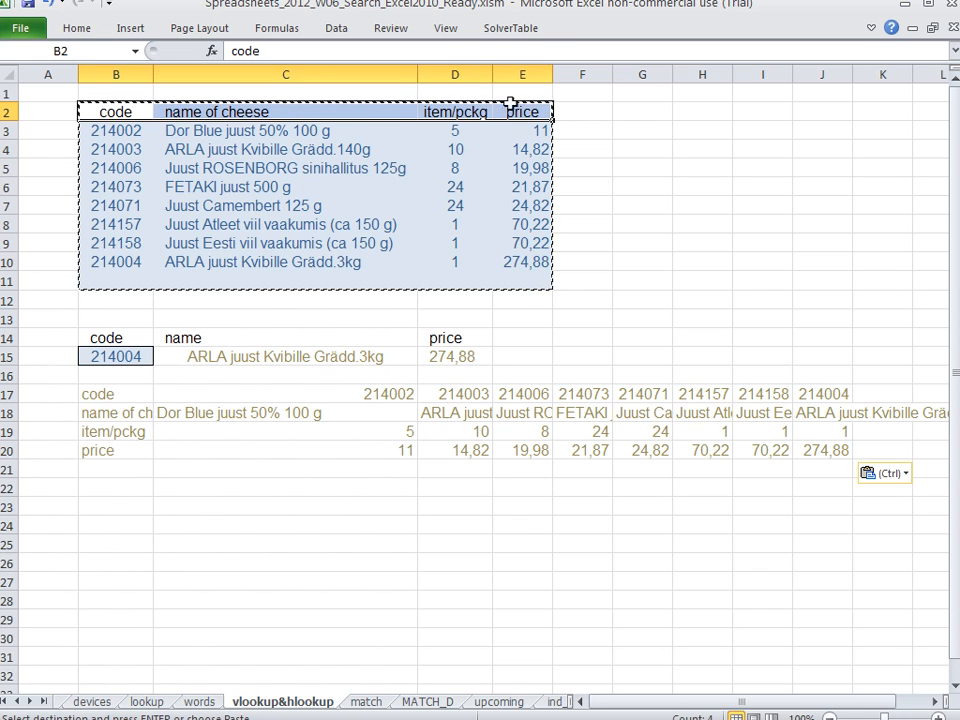
left_click_drag(127, 396, 128, 447)
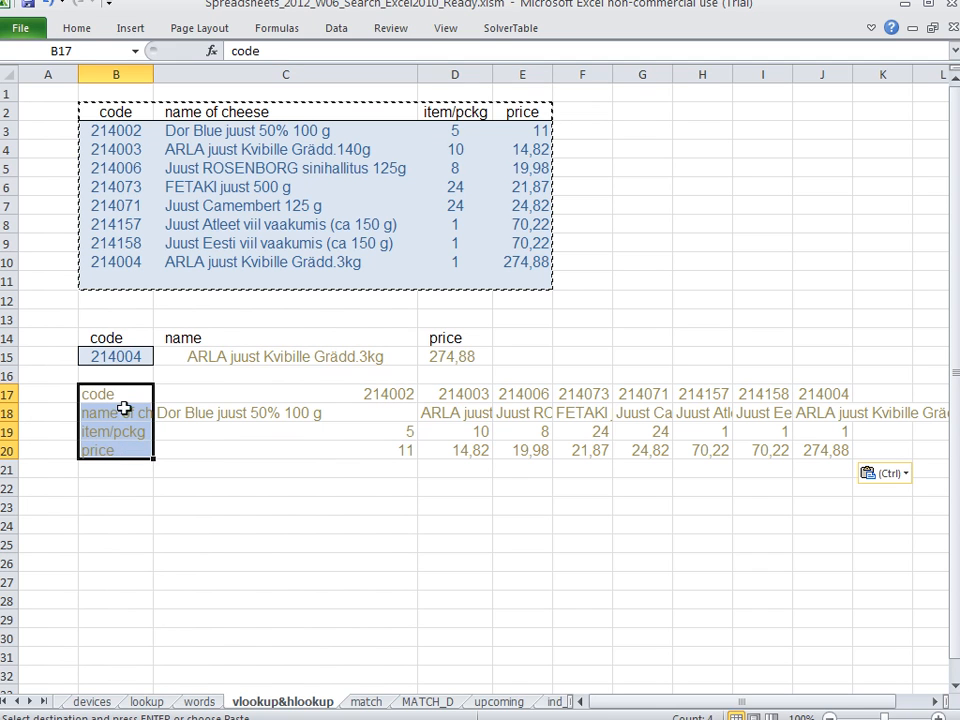
left_click_drag(121, 148, 540, 148)
left_click_drag(119, 131, 522, 131)
left_click_drag(293, 396, 296, 437)
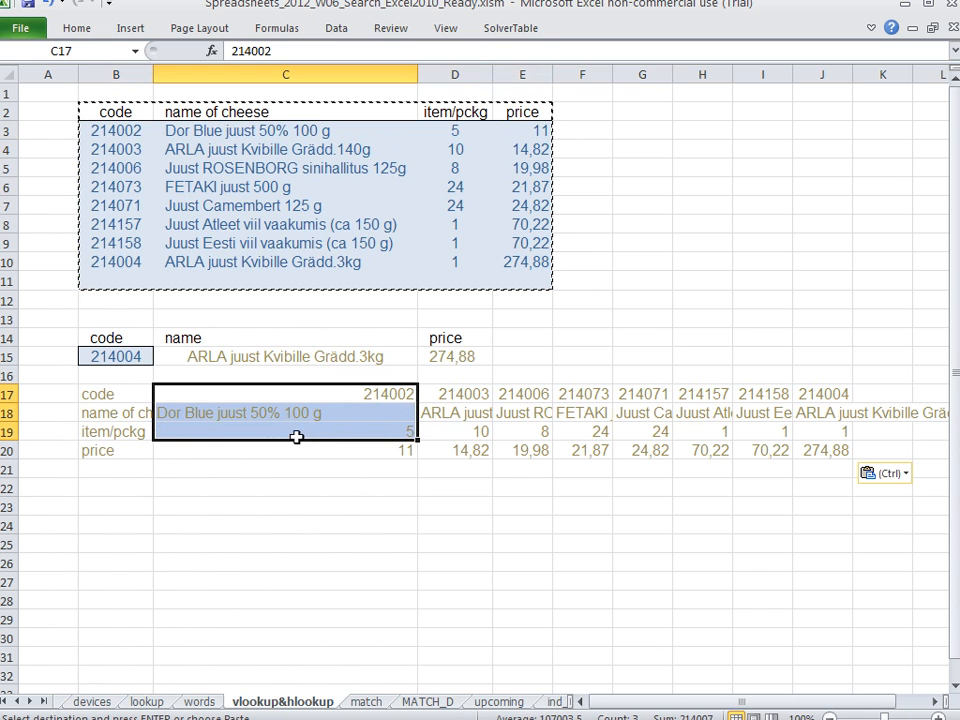
left_click(346, 395)
left_click_drag(120, 129, 519, 137)
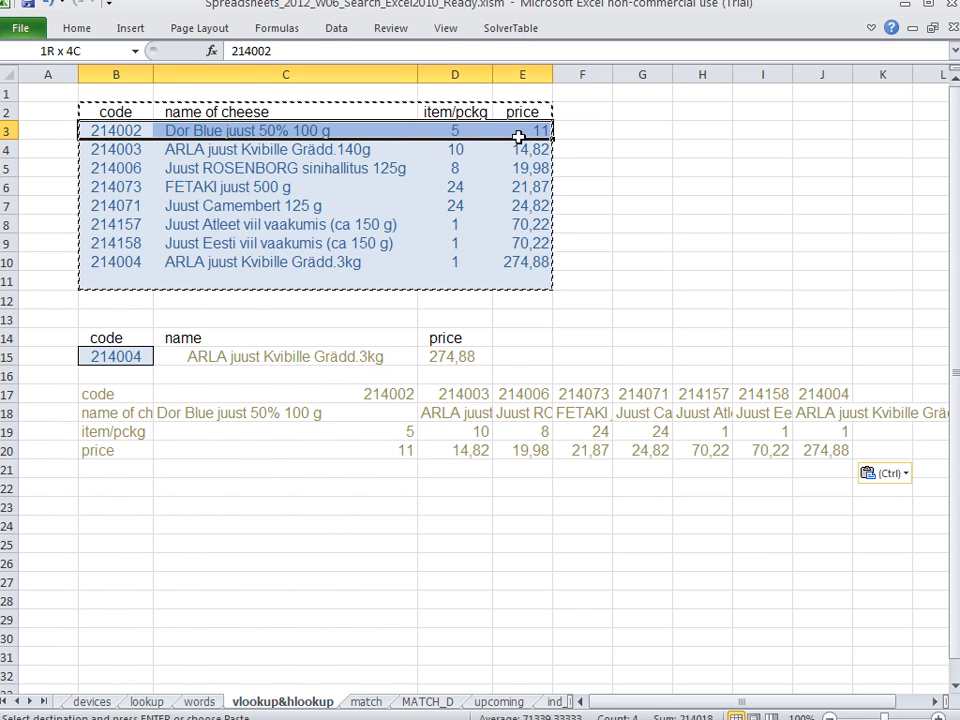
left_click_drag(313, 392, 305, 452)
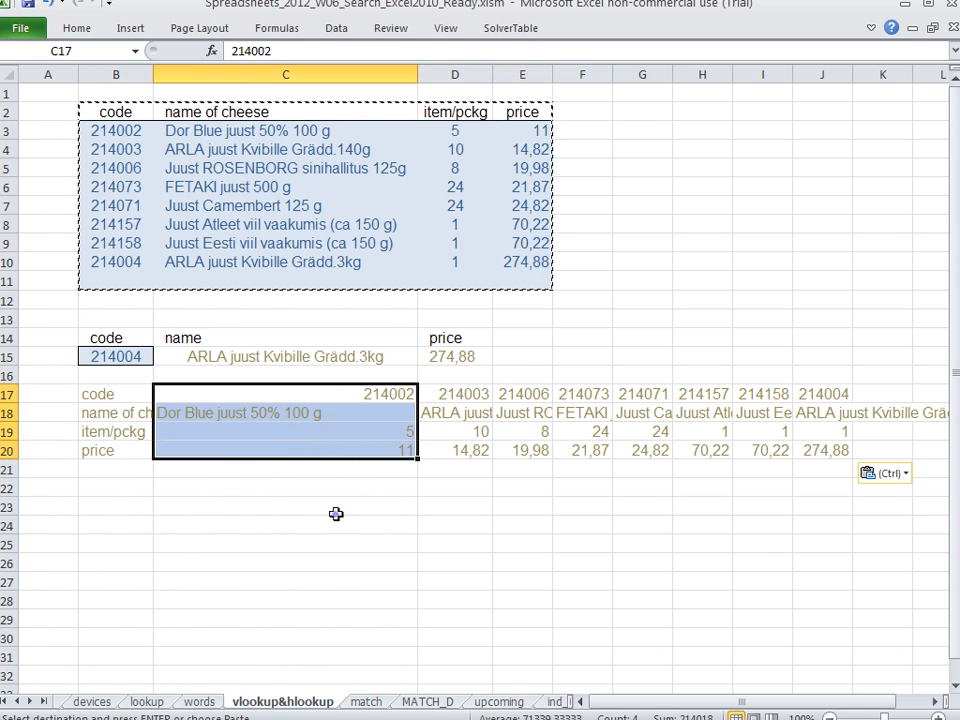
left_click(336, 514)
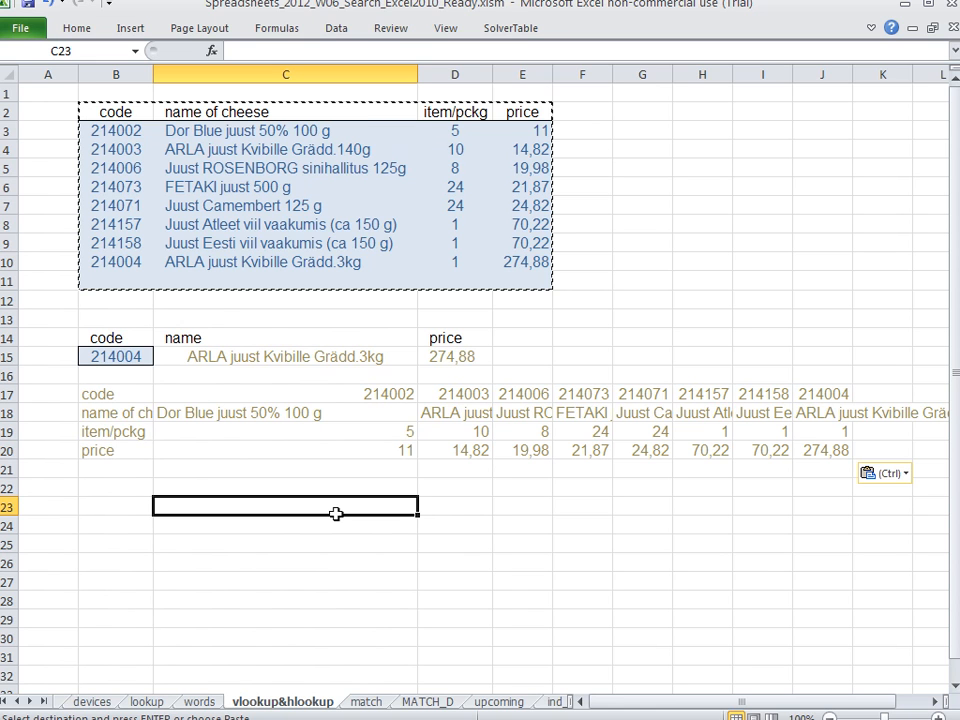
double_click(290, 356)
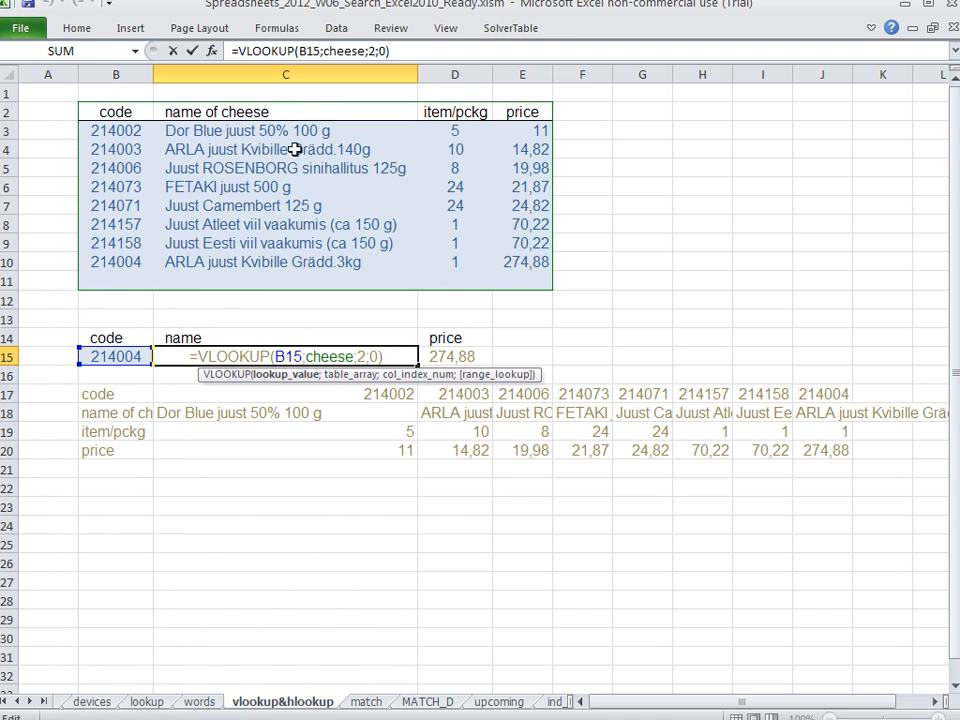
left_click_drag(296, 107, 291, 277)
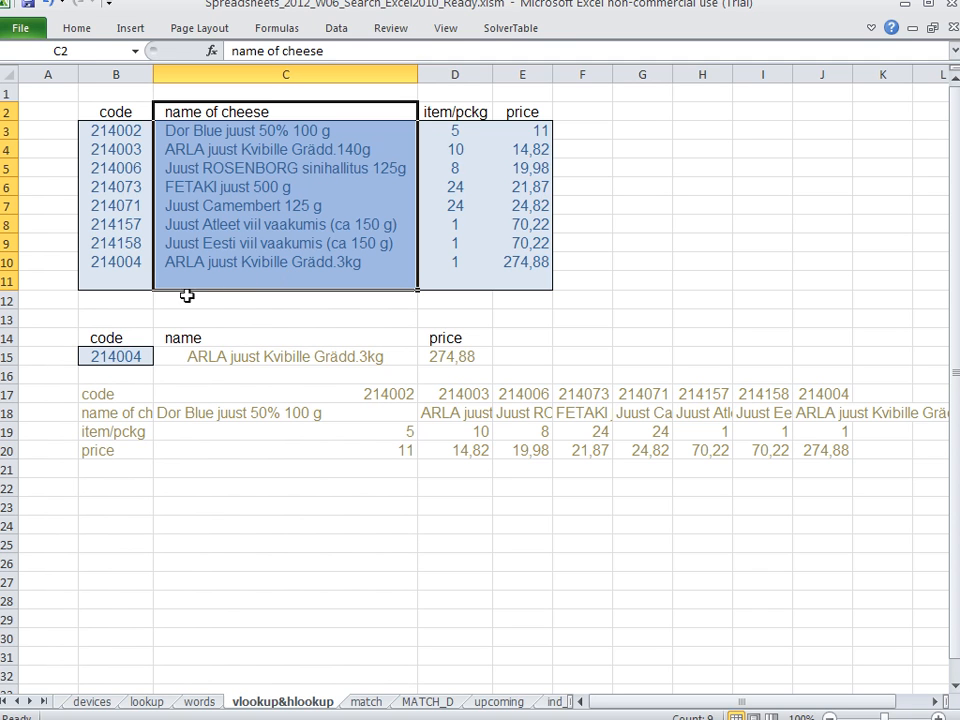
left_click_drag(121, 412, 829, 410)
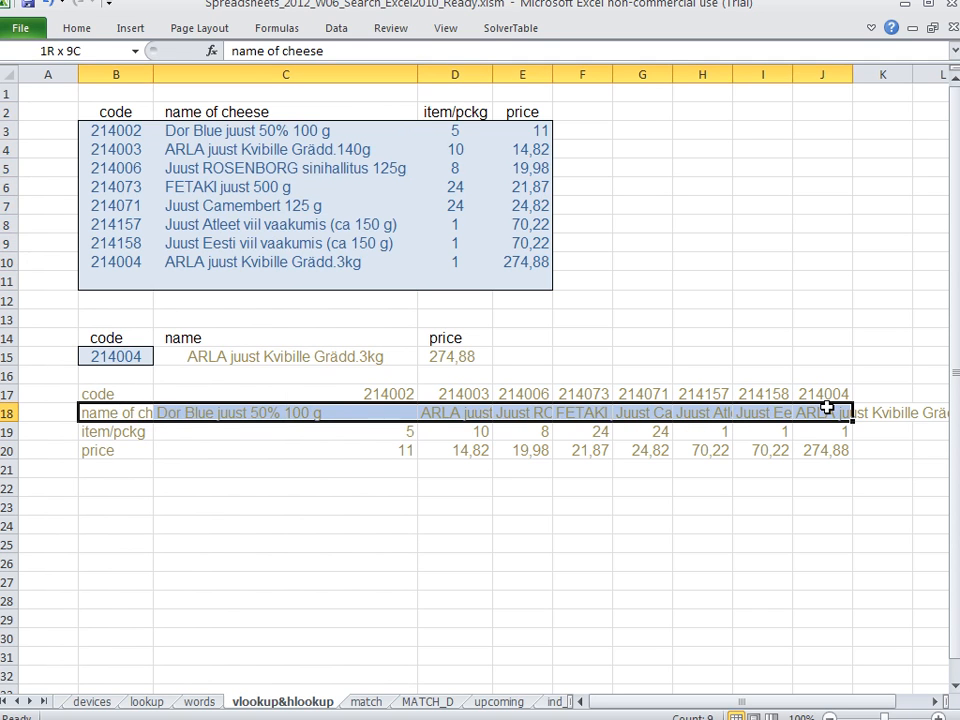
Enter the lookup code 214004 in B22
left_click(128, 487)
type("214")
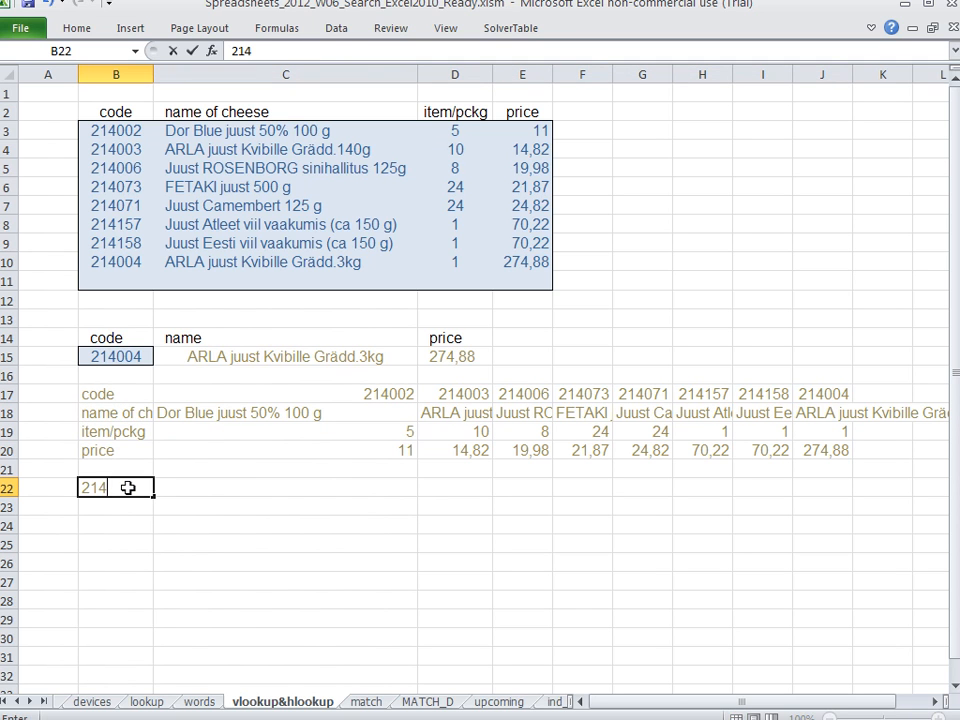
type("004")
key("Return")
key("Up")
key("Right")
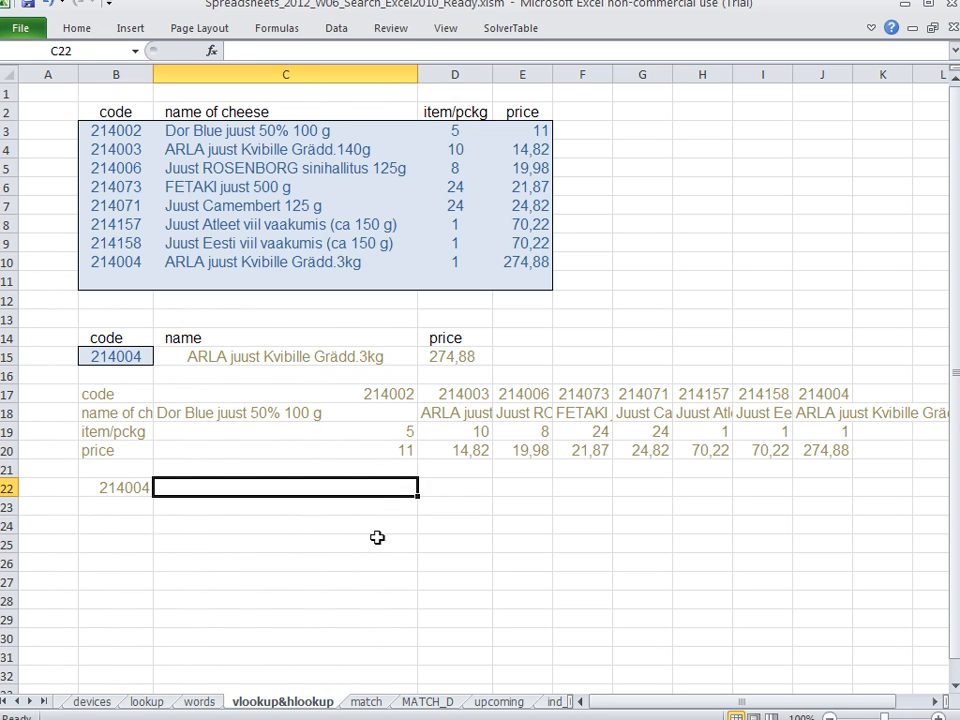
Enter =HLOOKUP(B22;B17:J20;2;0) in C22 to find the cheese name in the transposed table
type("=")
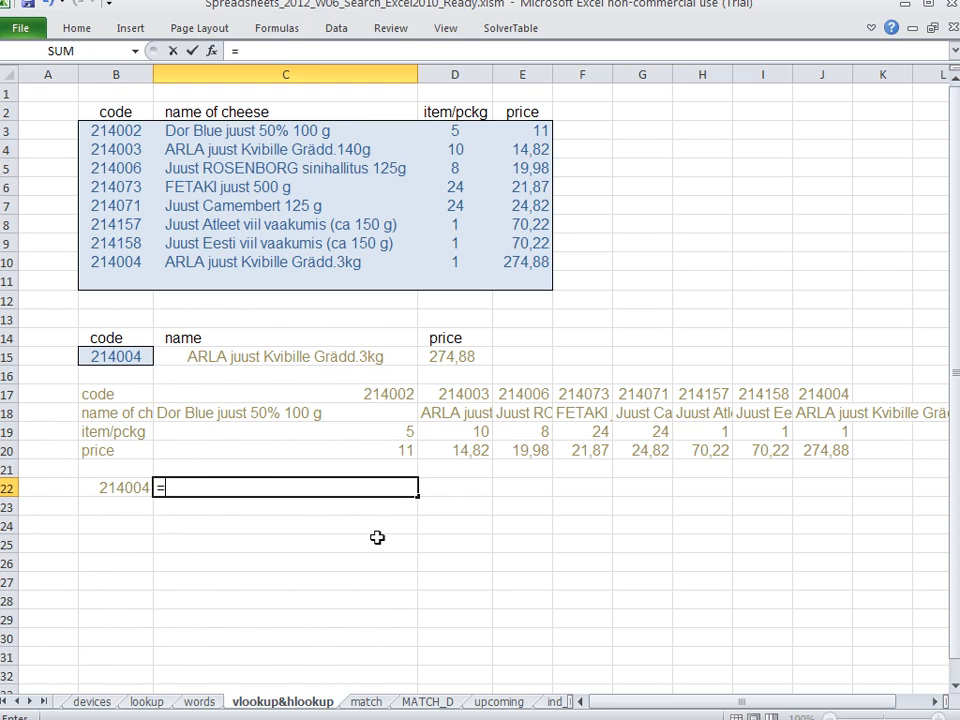
type("hlookup")
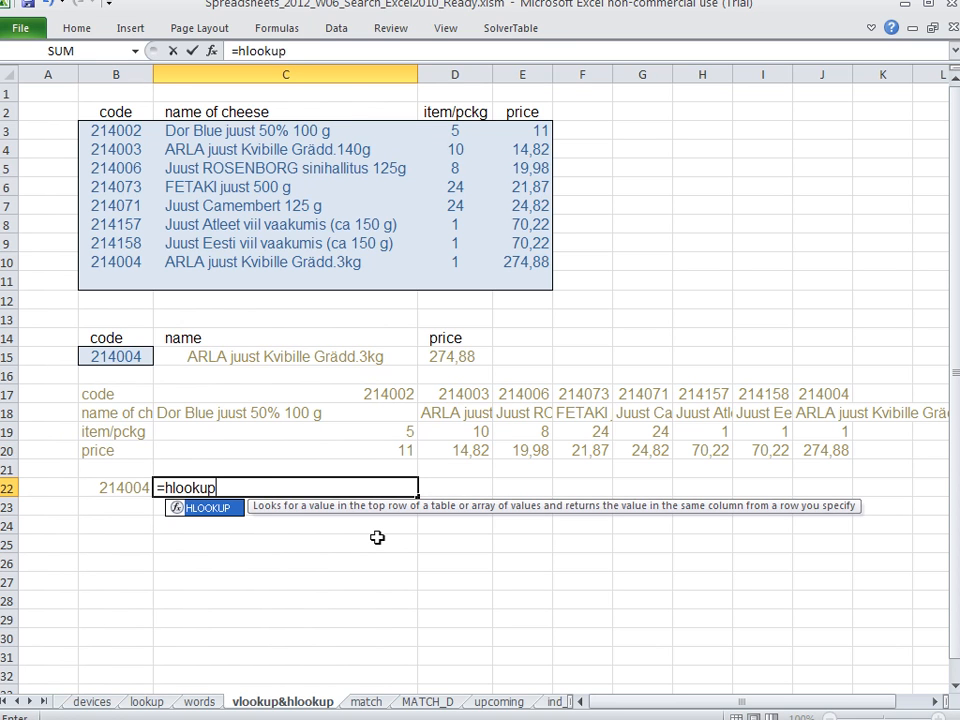
type("(")
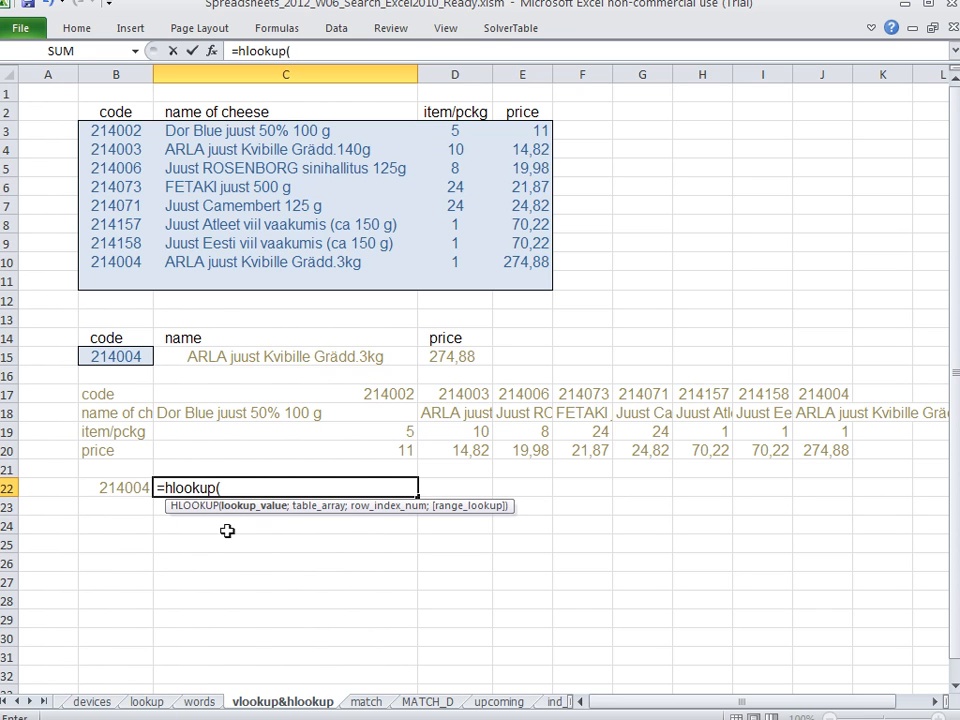
left_click(120, 488)
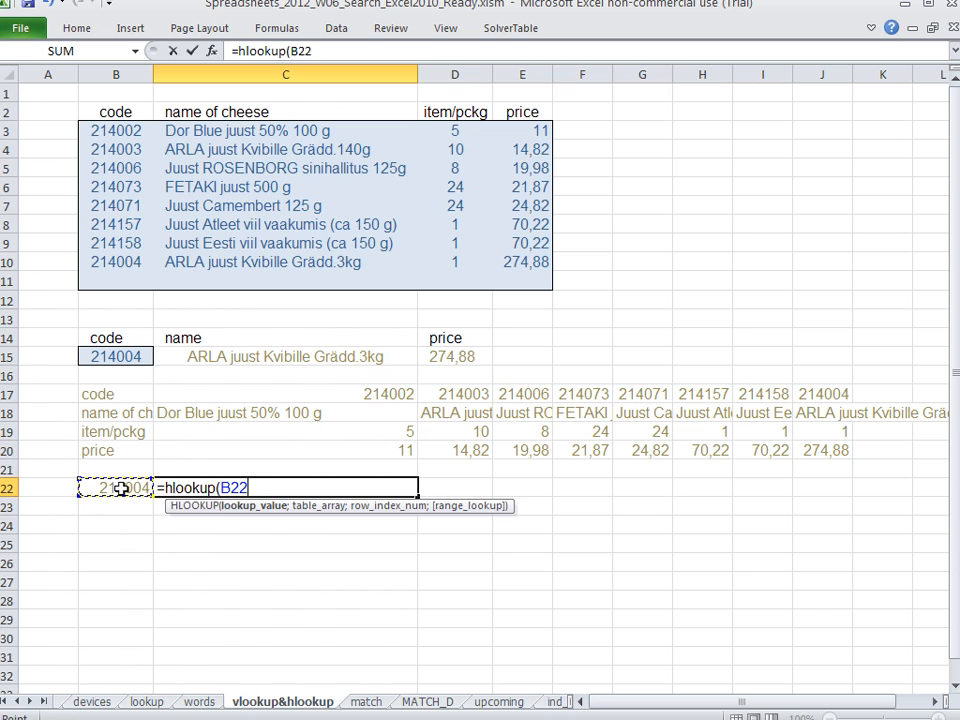
type(";")
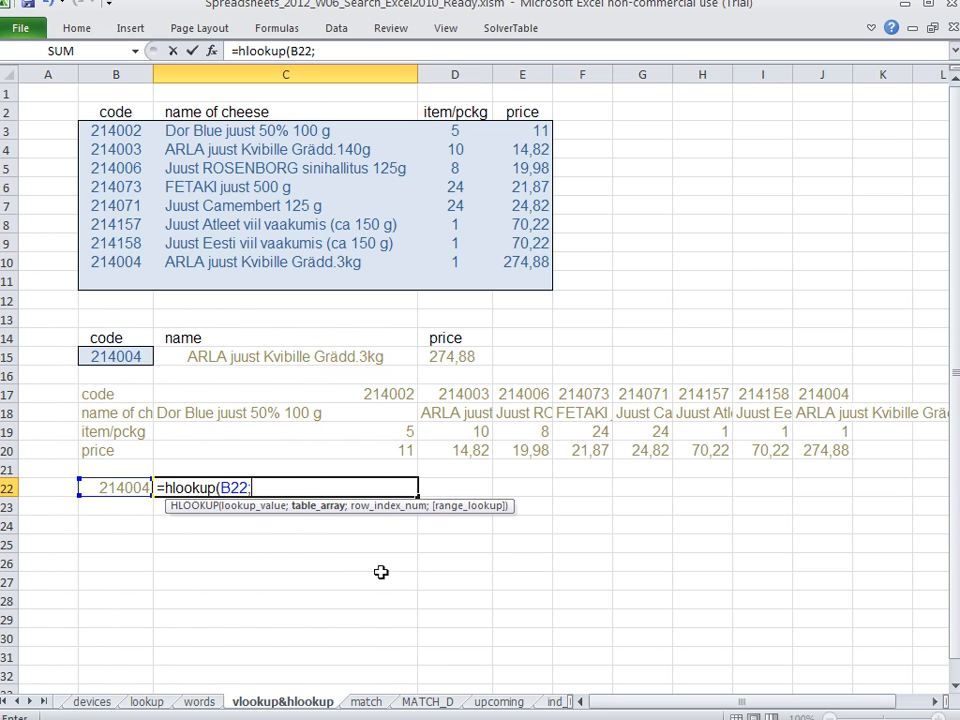
left_click_drag(111, 391, 835, 450)
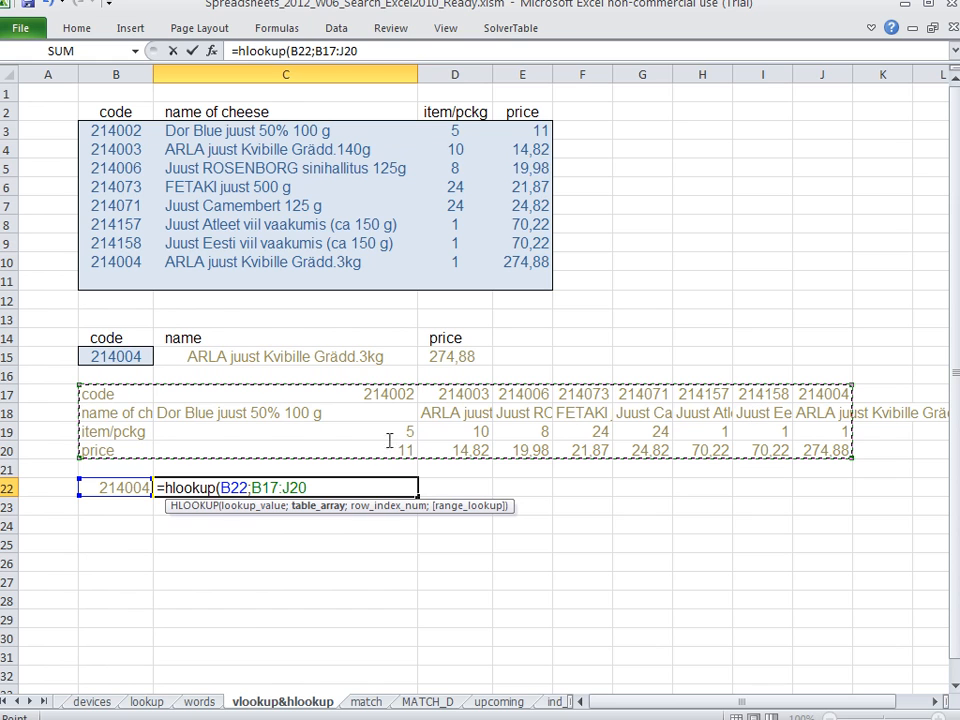
type(";")
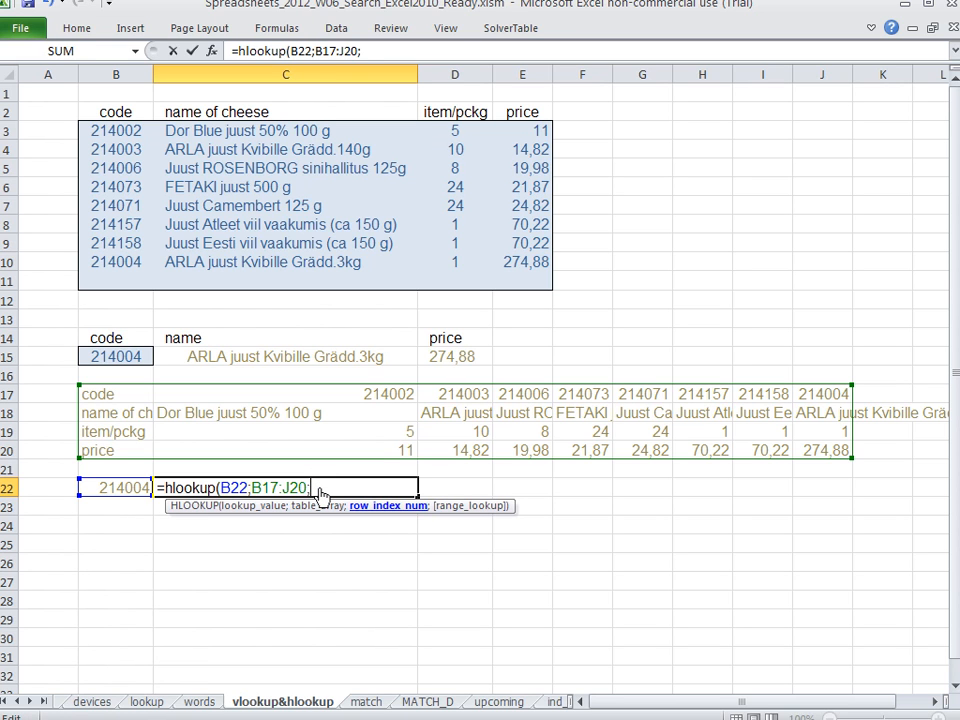
type("2;")
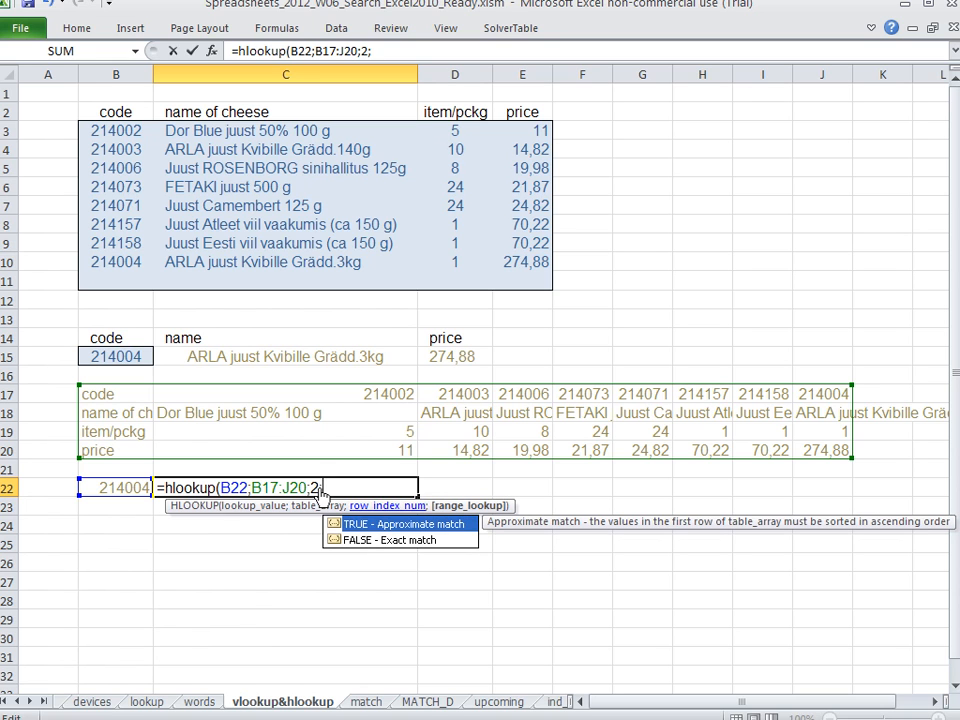
type("0")
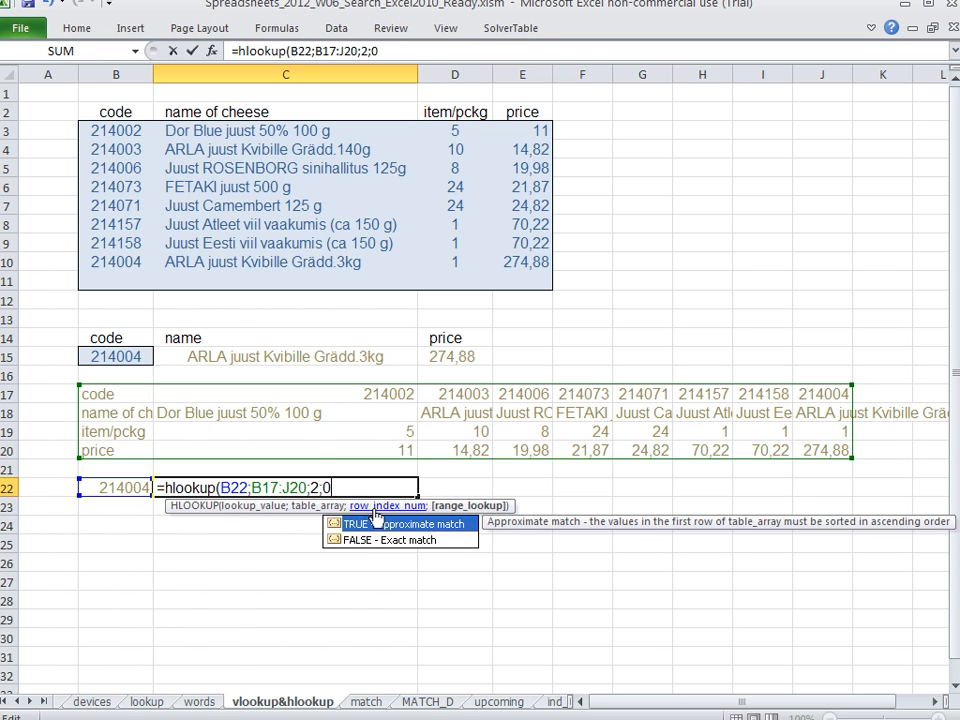
key("Return")
Compare the HLOOKUP formula in C22 with the VLOOKUP formula in C15
left_click(297, 485)
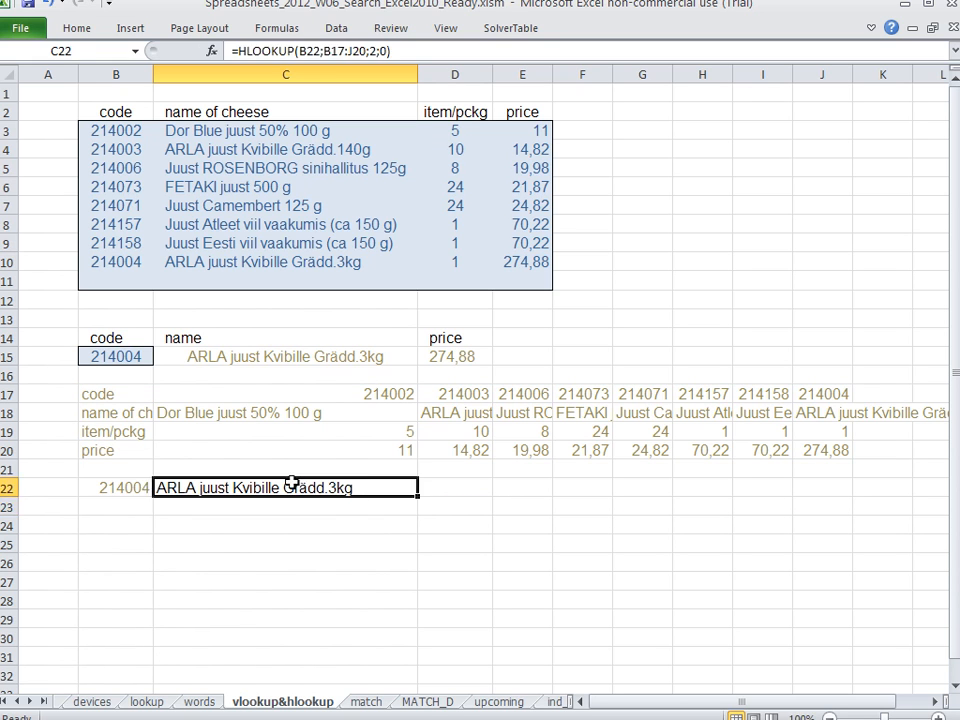
left_click(269, 358)
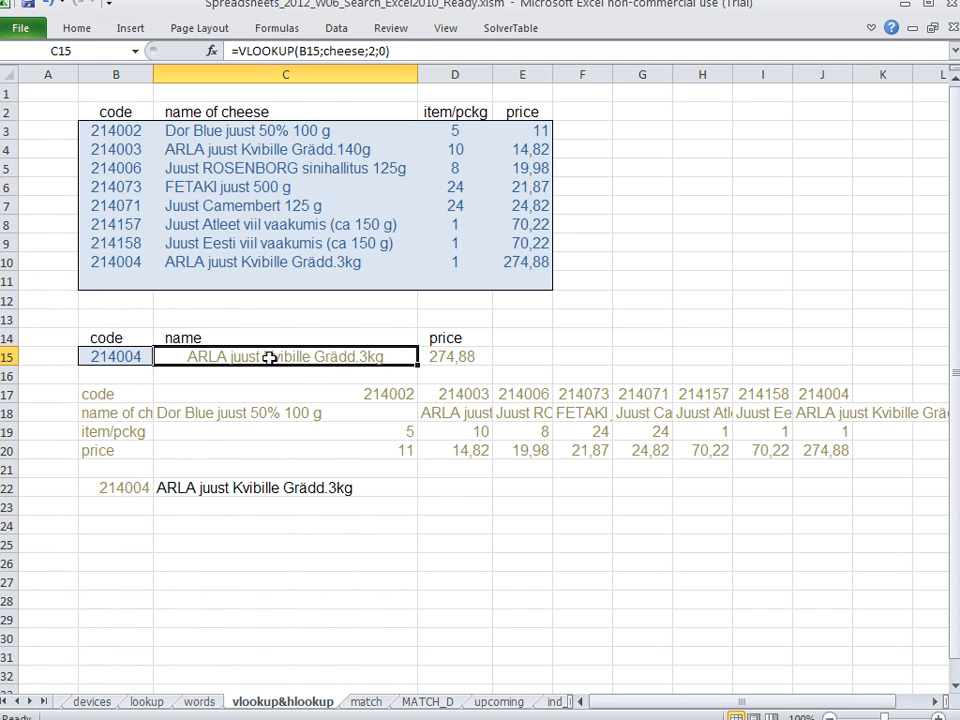
left_click(333, 492)
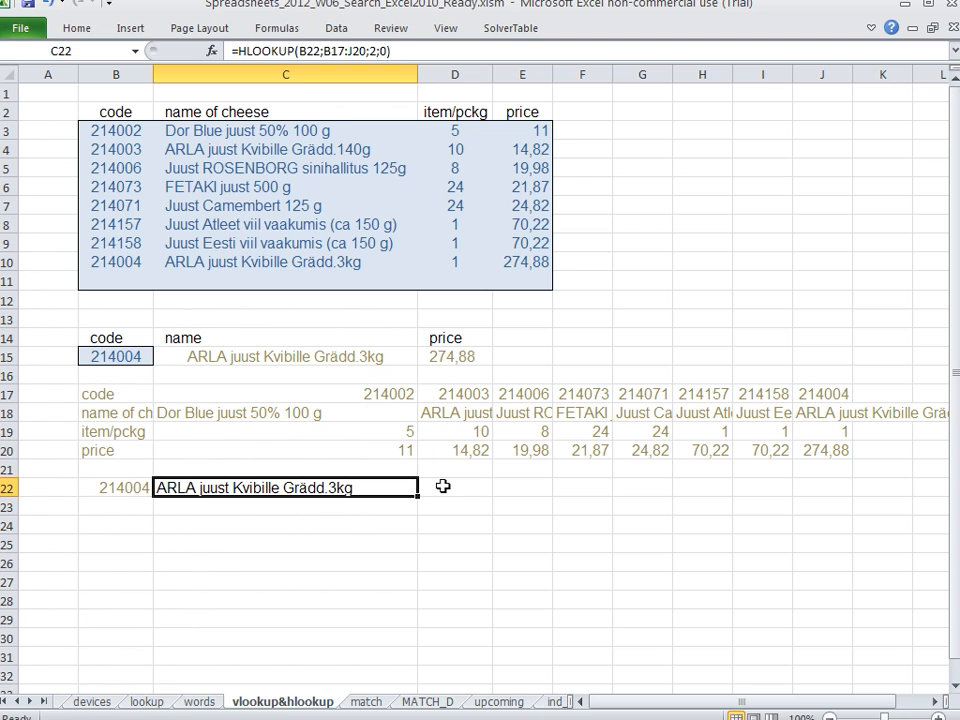
key("ctrl+Home")
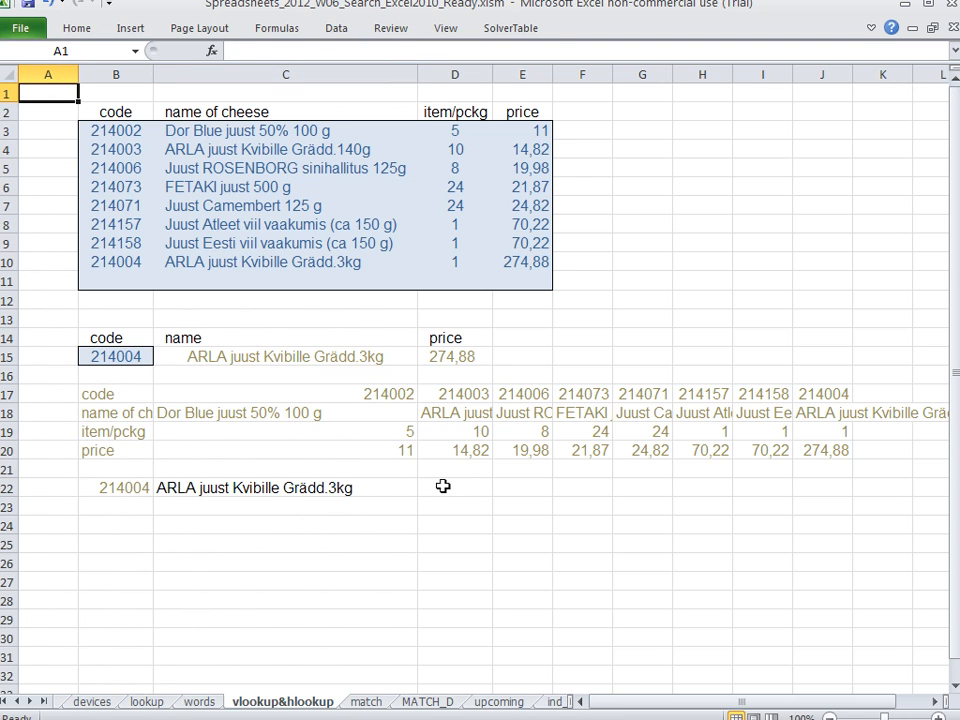